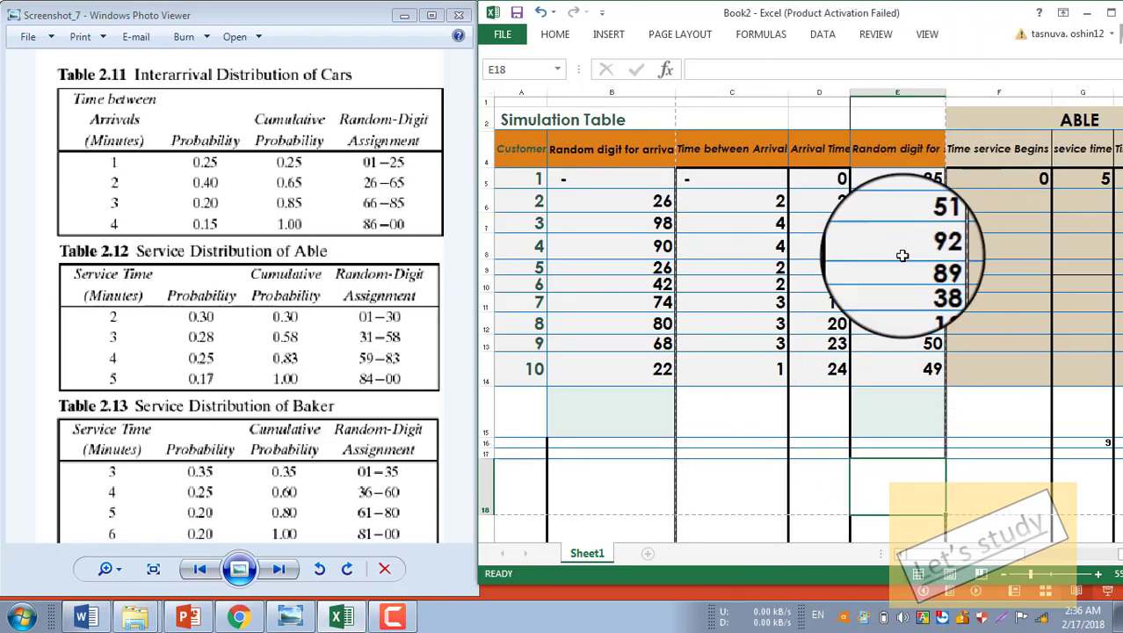
Enter 3 as Baker's service time for the customer arriving at time 2
{"action": "left_click_drag", "start_coordinate": [948, 553], "coordinate": [980, 554]}
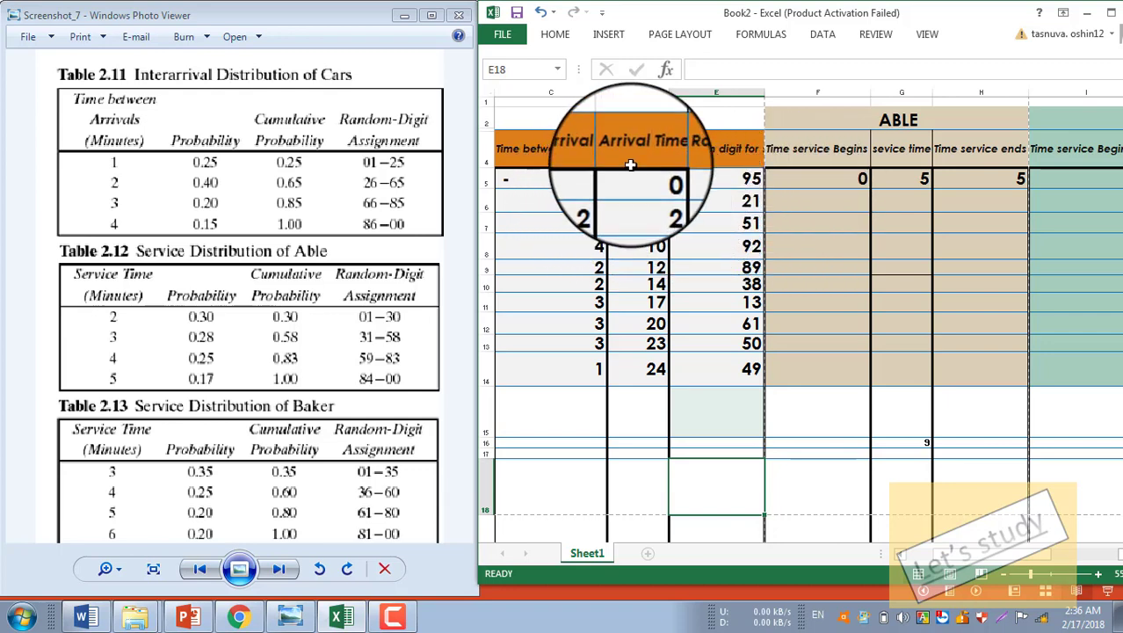
{"action": "left_click", "coordinate": [646, 203]}
{"action": "left_click_drag", "start_coordinate": [981, 554], "coordinate": [990, 554]}
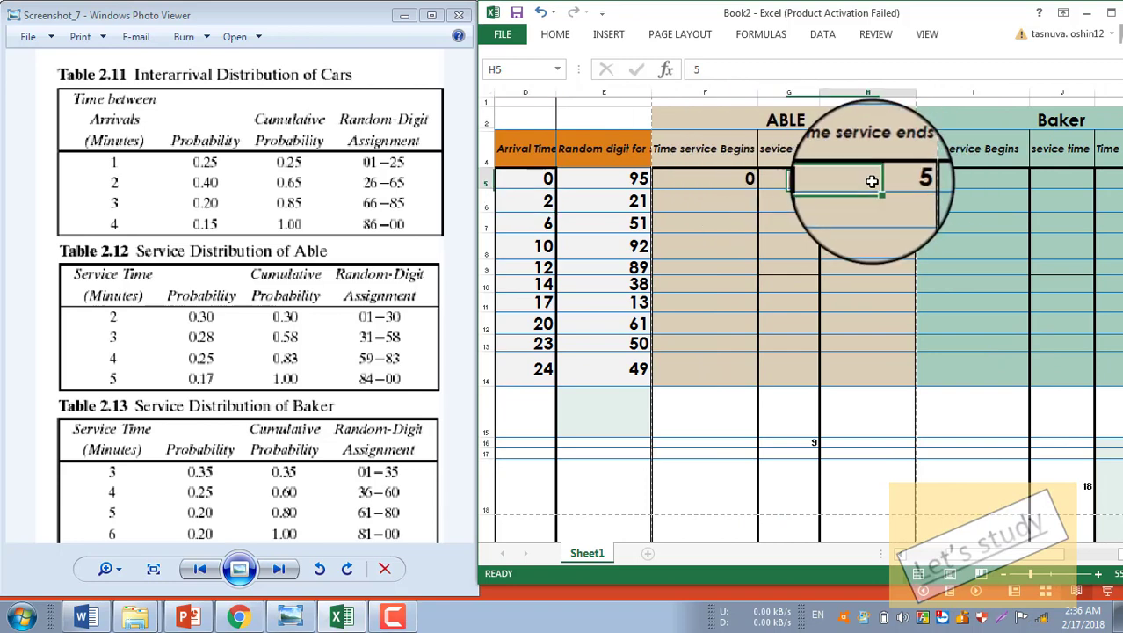
{"action": "left_click", "coordinate": [514, 204]}
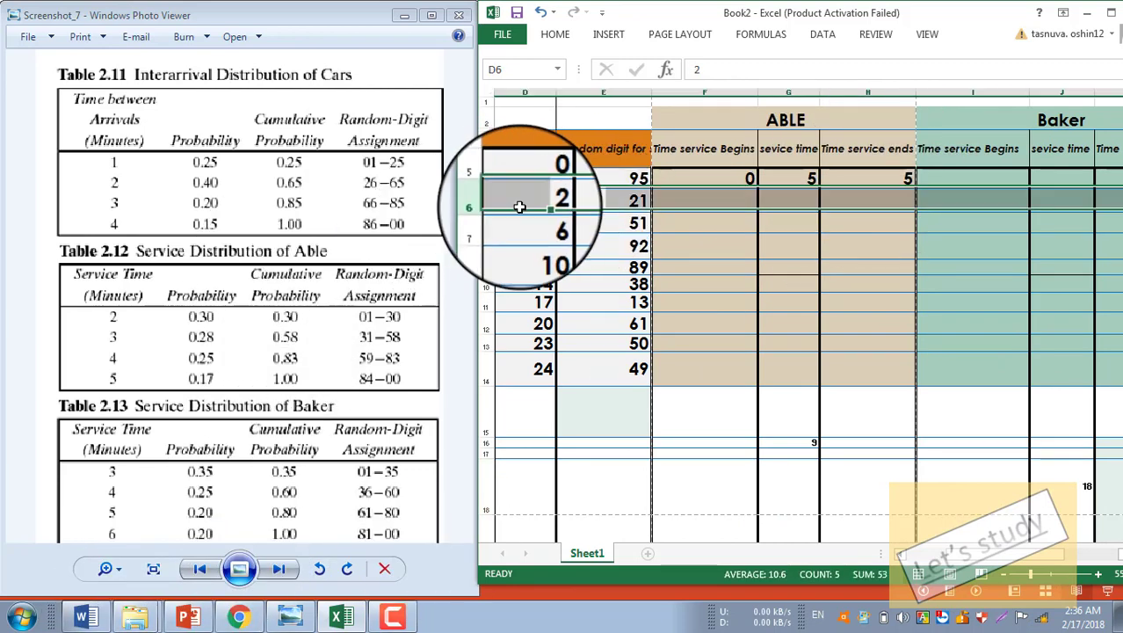
{"action": "left_click", "coordinate": [532, 210]}
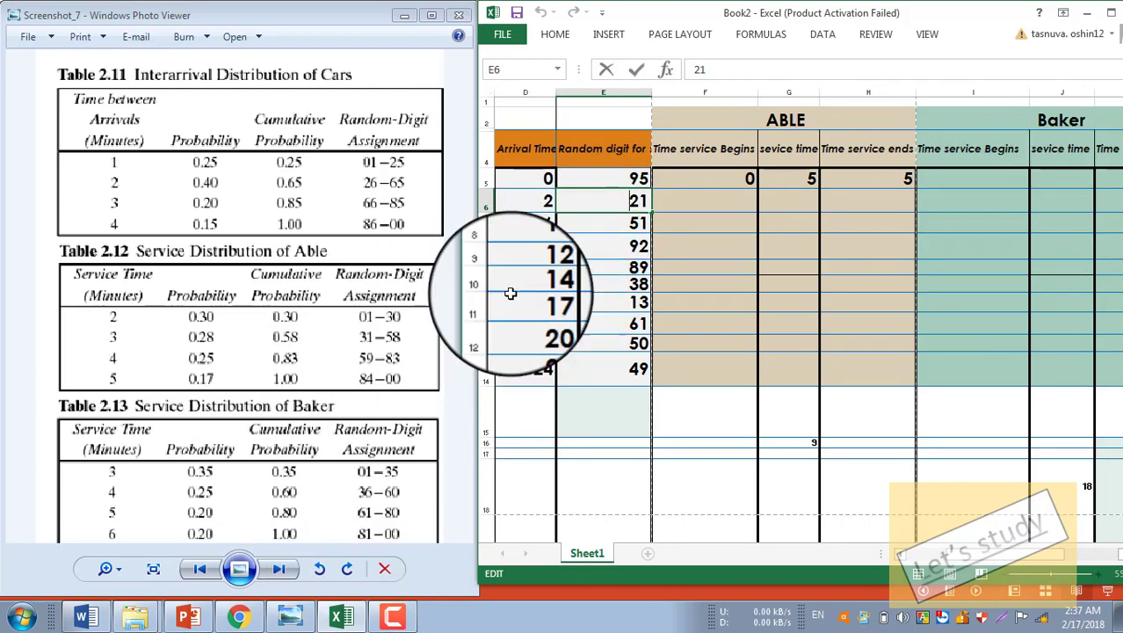
{"action": "scroll", "coordinate": [382, 406], "scroll_direction": "down", "scroll_amount": 1}
{"action": "scroll", "coordinate": [638, 371], "scroll_direction": "up", "scroll_amount": 1}
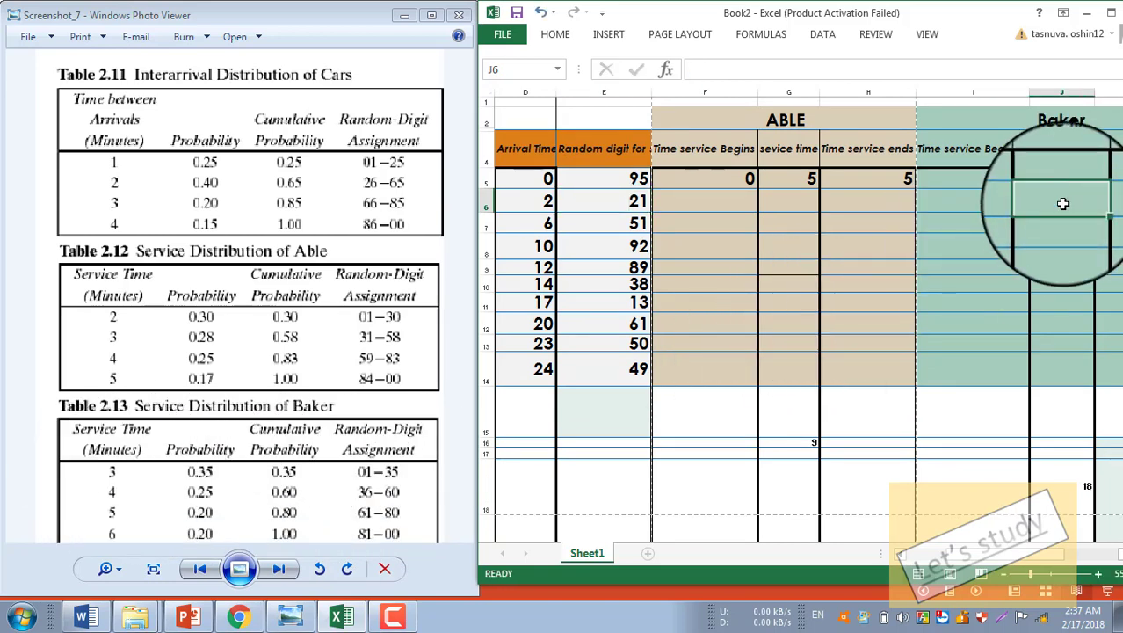
{"action": "left_click_drag", "start_coordinate": [1011, 552], "coordinate": [994, 552]}
{"action": "key", "text": "Escape"}
Enter 2 as the time service begins under Baker for the second customer
{"action": "left_click", "coordinate": [966, 202]}
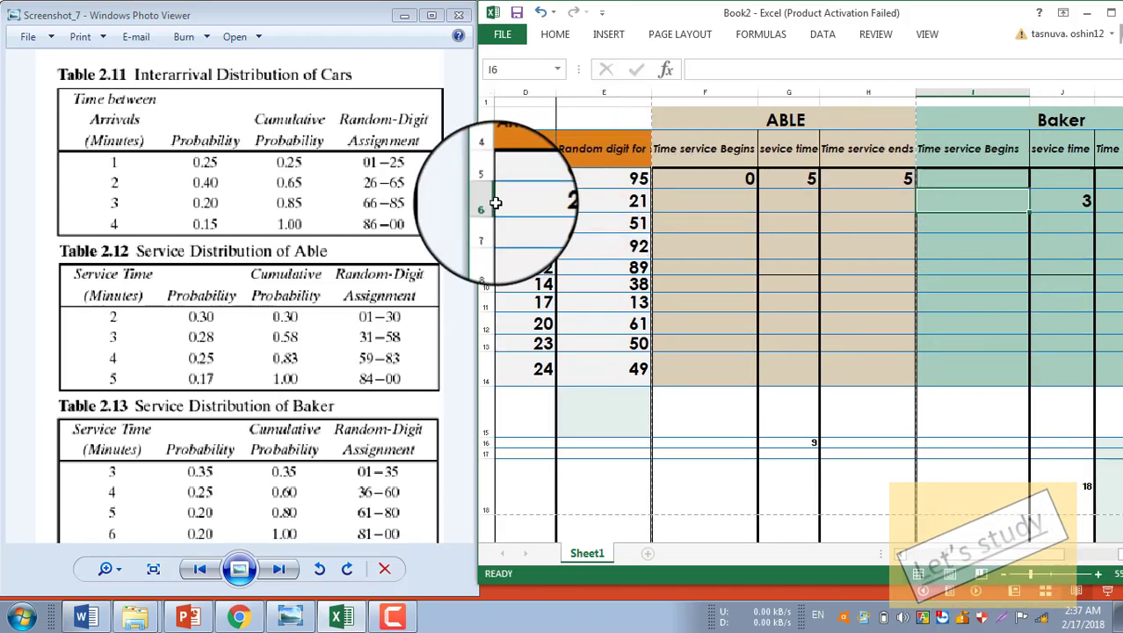
{"action": "left_click", "coordinate": [531, 203]}
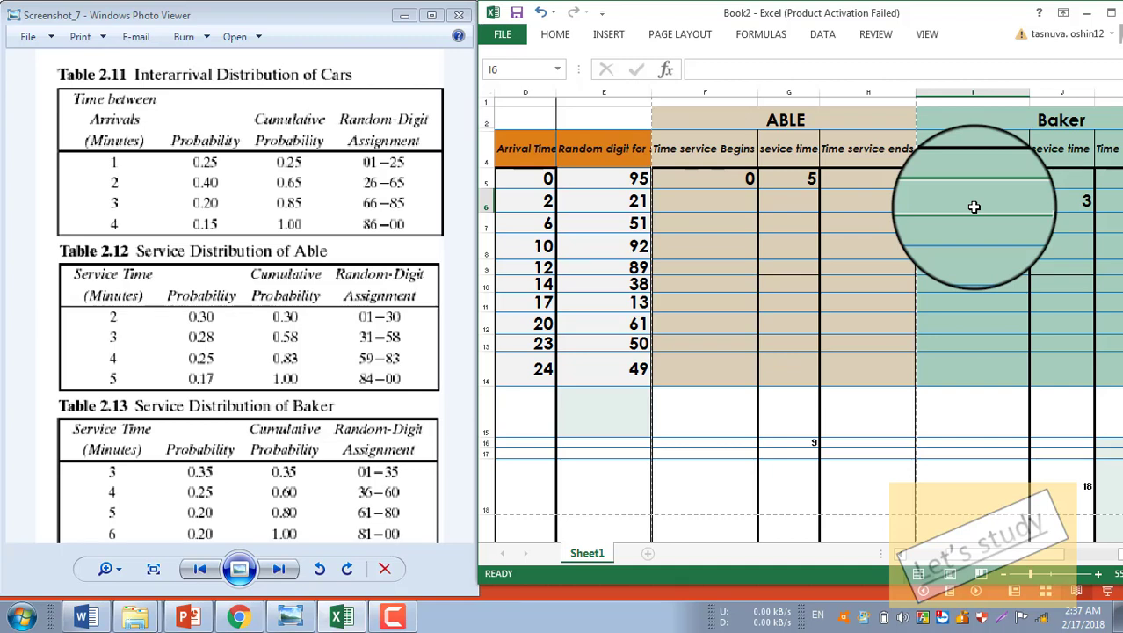
{"action": "type", "text": "2"}
{"action": "scroll", "coordinate": [1046, 474], "scroll_direction": "right", "scroll_amount": 2}
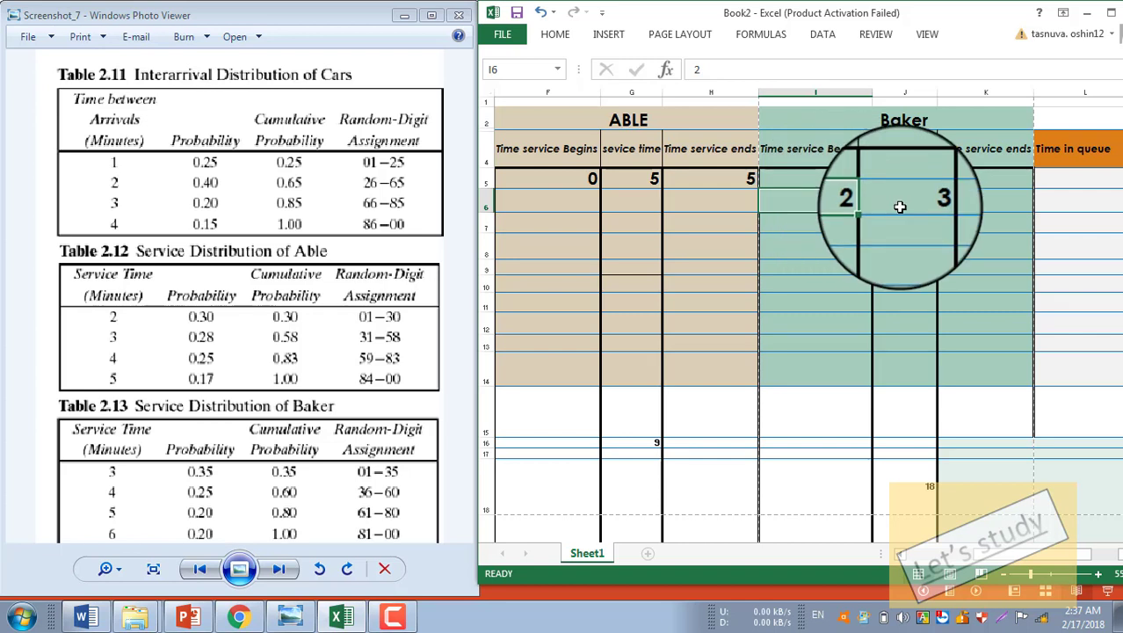
Enter 5 as Baker's service end time and 0 as the time in queue for the second customer
{"action": "left_click", "coordinate": [1008, 207]}
{"action": "type", "text": "5"}
{"action": "left_click", "coordinate": [1080, 205]}
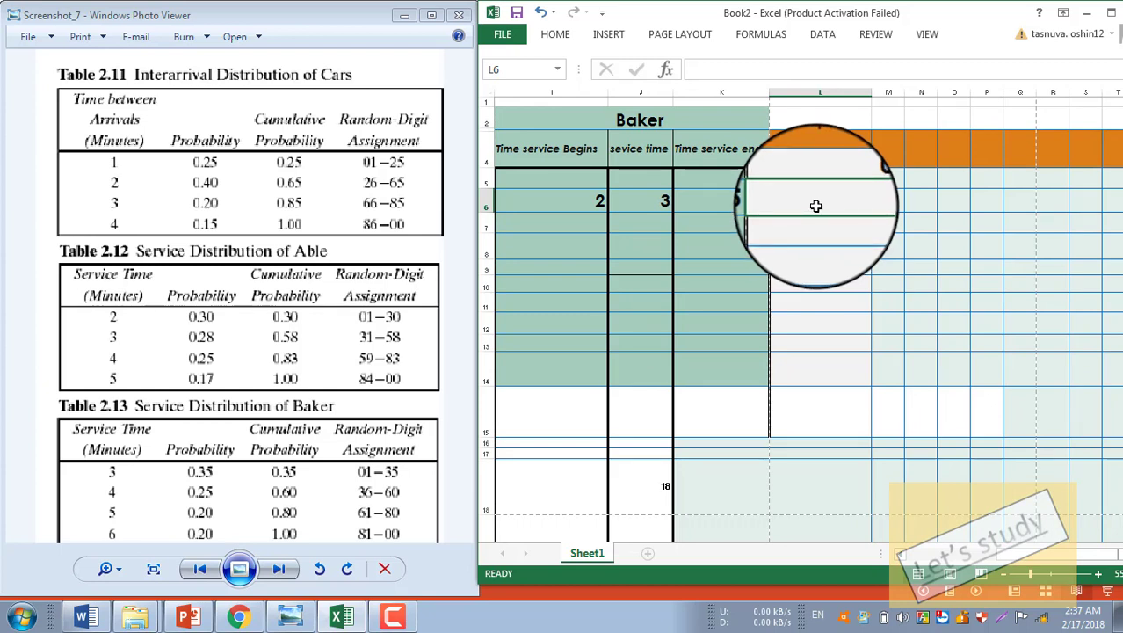
{"action": "type", "text": "0"}
Enter service time 3 and service begin time 6 under Able for the third customer
{"action": "left_click_drag", "start_coordinate": [1035, 562], "coordinate": [978, 550]}
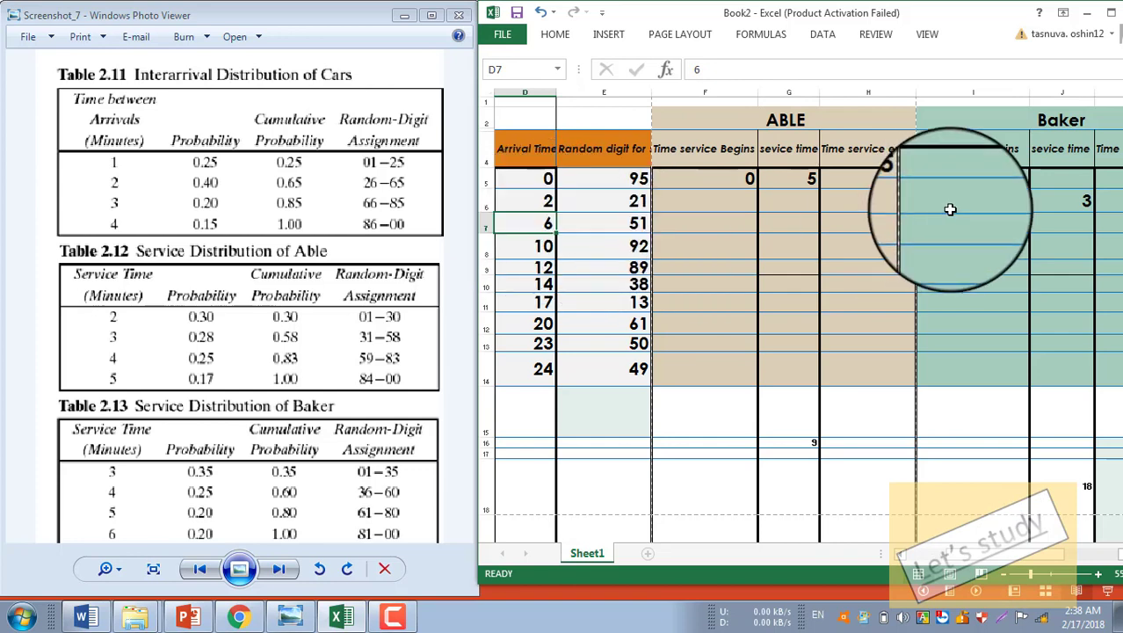
{"action": "double_click", "coordinate": [898, 184]}
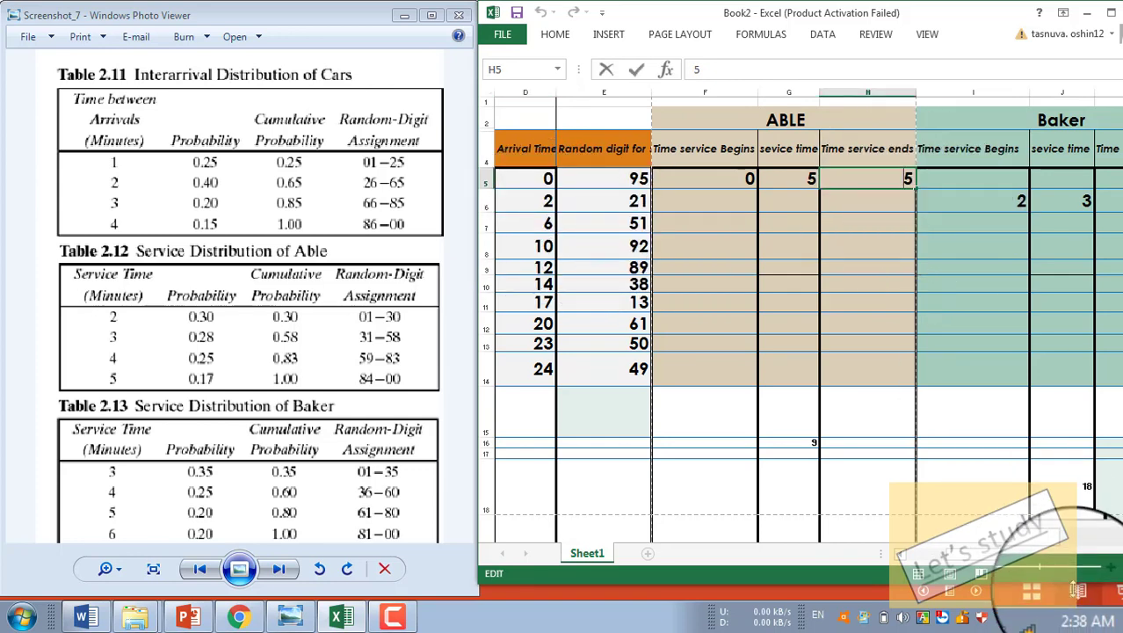
{"action": "mouse_move", "coordinate": [1040, 563]}
{"action": "left_mouse_down"}
{"action": "mouse_move", "coordinate": [1059, 563]}
{"action": "mouse_move", "coordinate": [1022, 563]}
{"action": "mouse_move", "coordinate": [1040, 563]}
{"action": "mouse_move", "coordinate": [1034, 556]}
{"action": "left_mouse_up"}
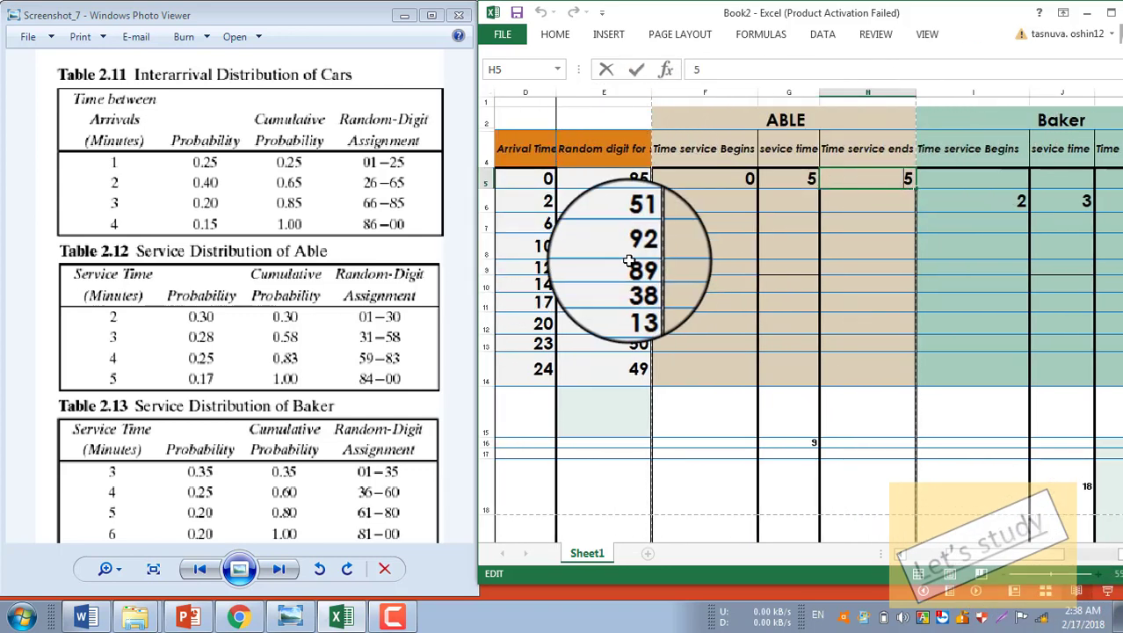
{"action": "left_click", "coordinate": [534, 222]}
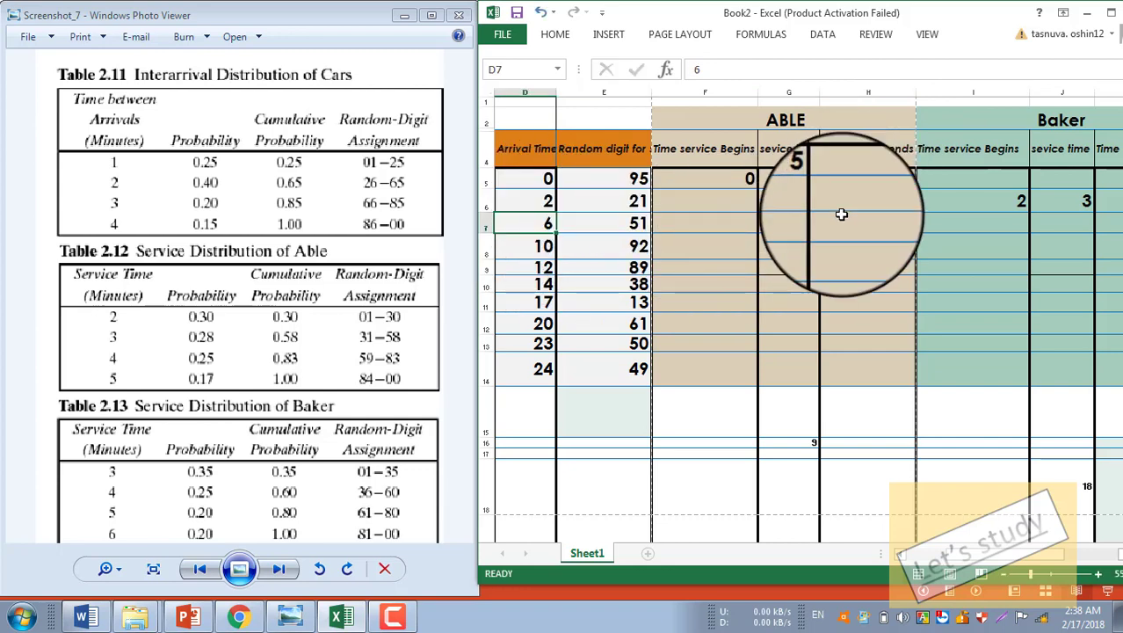
{"action": "left_click", "coordinate": [790, 220]}
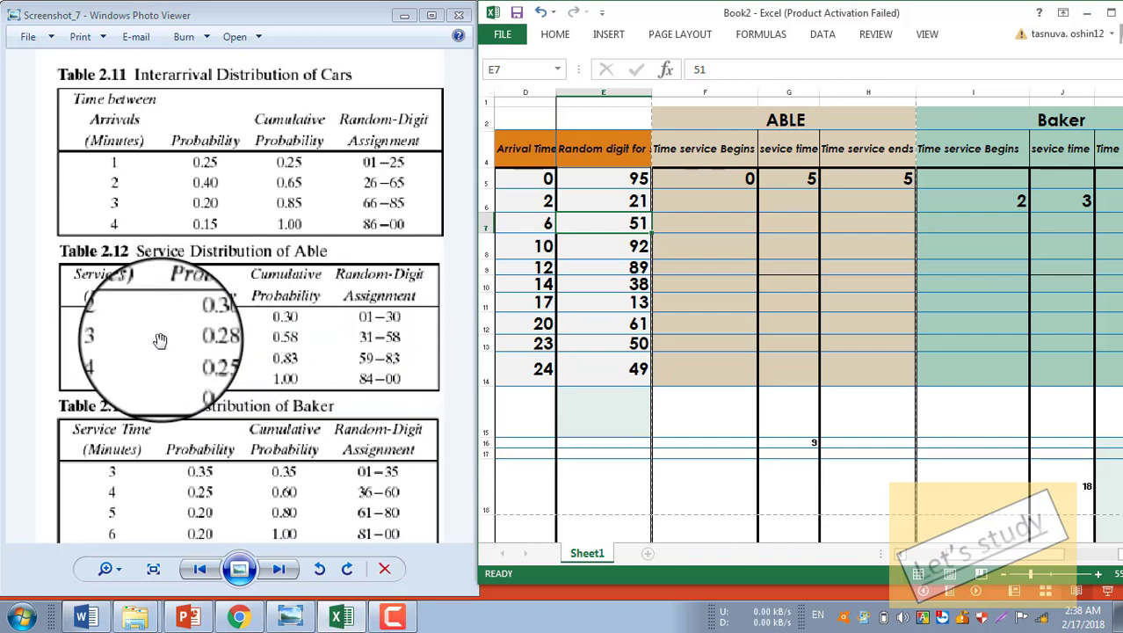
{"action": "left_click", "coordinate": [787, 222]}
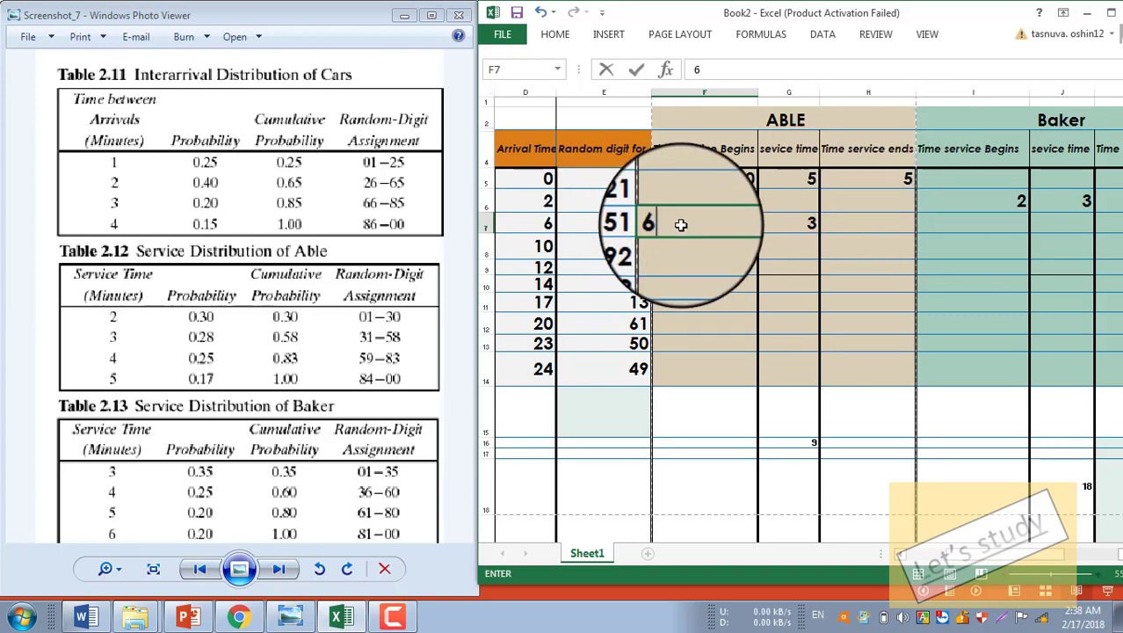
{"action": "left_click", "coordinate": [800, 224]}
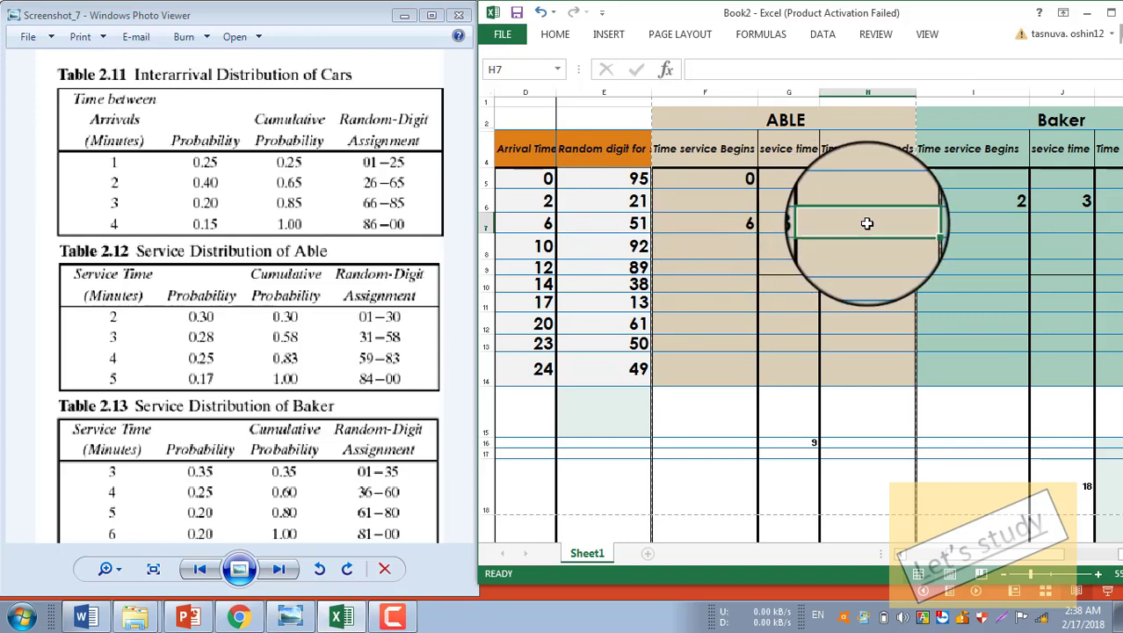
Enter 9 as Able's service end time and 0 as the time in queue for the third customer
{"action": "type", "text": "9"}
{"action": "left_click", "coordinate": [879, 281]}
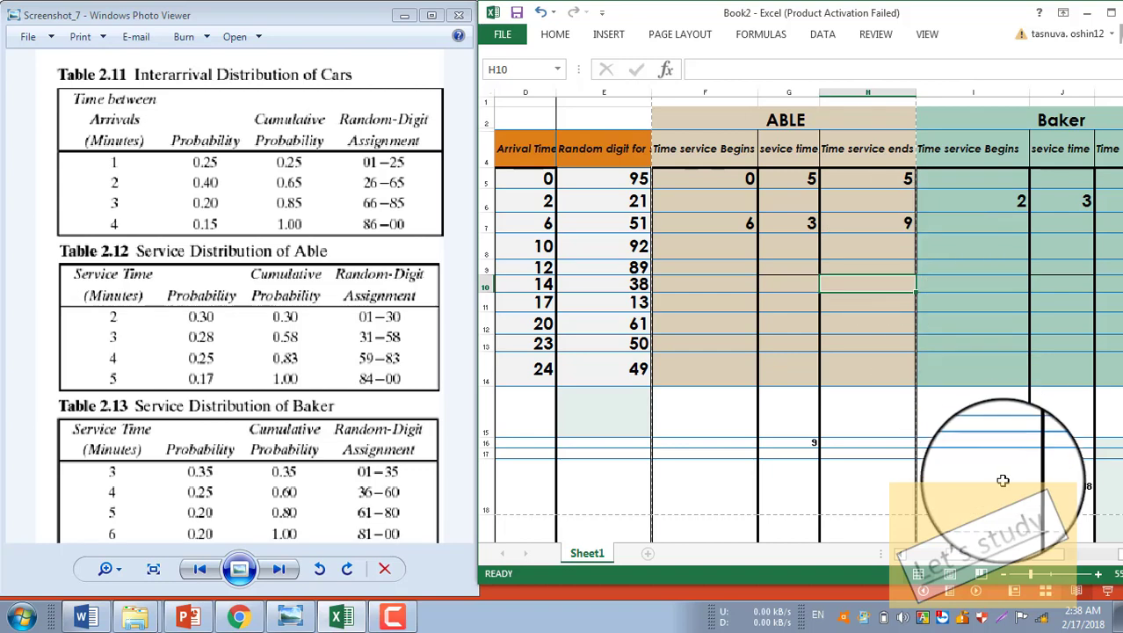
{"action": "scroll", "coordinate": [998, 563], "scroll_direction": "right", "scroll_amount": 4}
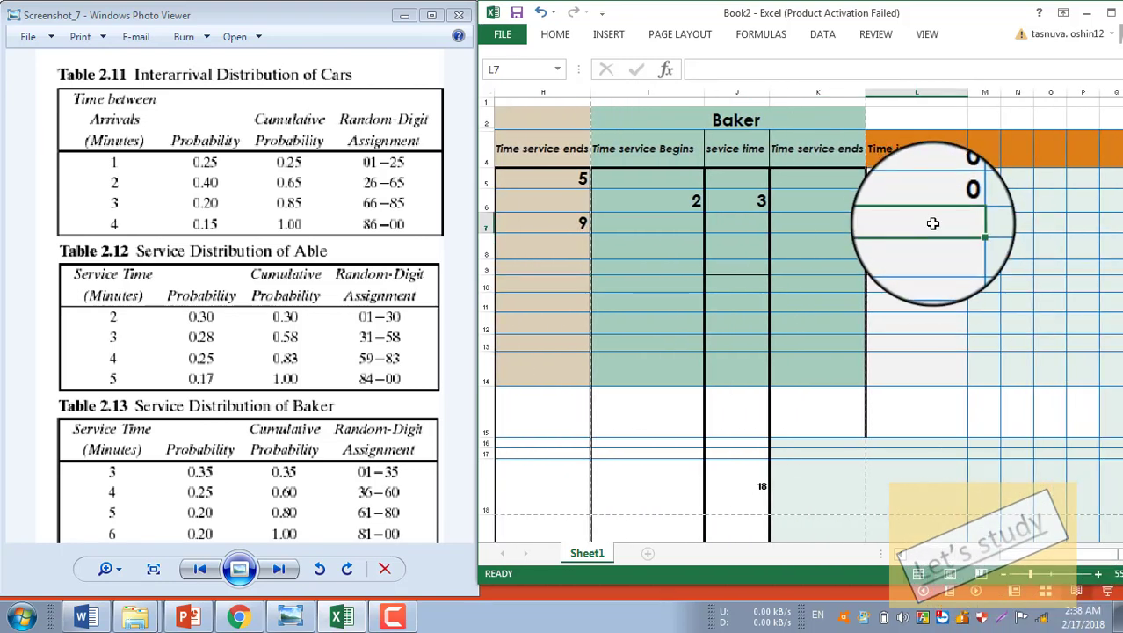
{"action": "type", "text": "0"}
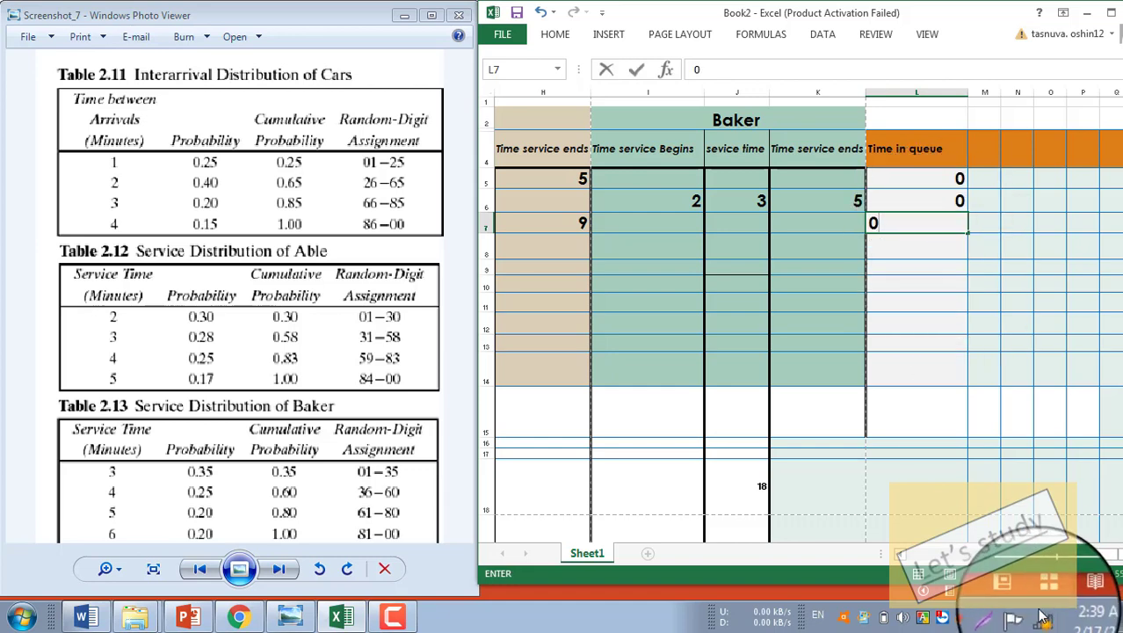
Fill in Able's service begin time 10, service time 5 and service end time 15 for the fourth customer
{"action": "scroll", "coordinate": [1017, 560], "scroll_direction": "left", "scroll_amount": 4}
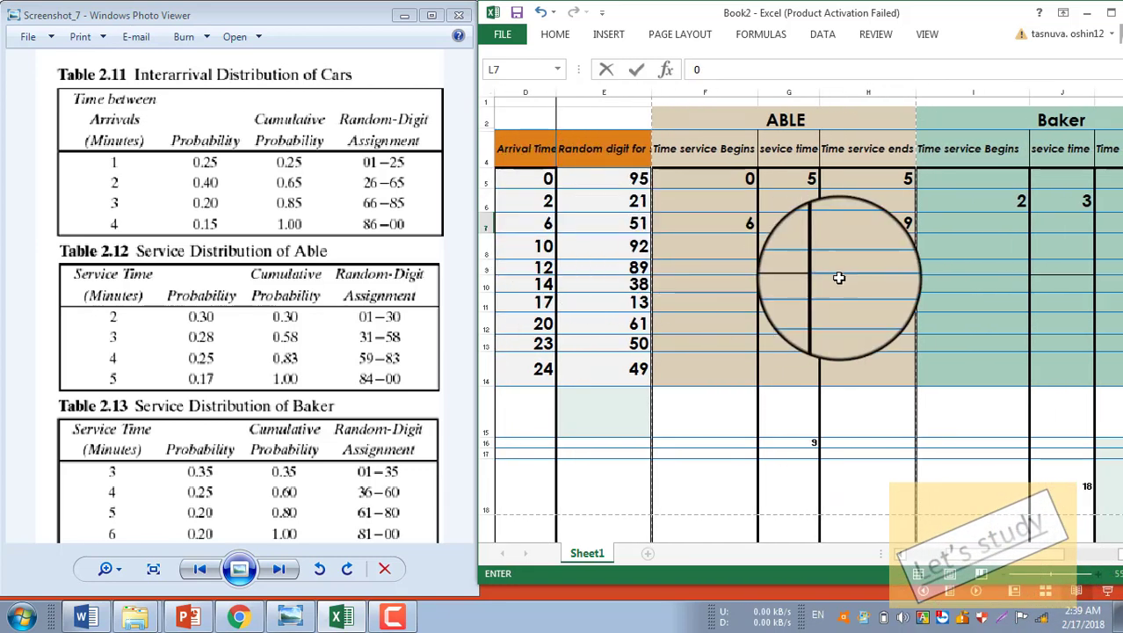
{"action": "left_click", "coordinate": [877, 223]}
{"action": "mouse_move", "coordinate": [1030, 565]}
{"action": "left_mouse_down"}
{"action": "mouse_move", "coordinate": [1050, 558]}
{"action": "mouse_move", "coordinate": [1011, 559]}
{"action": "left_mouse_up"}
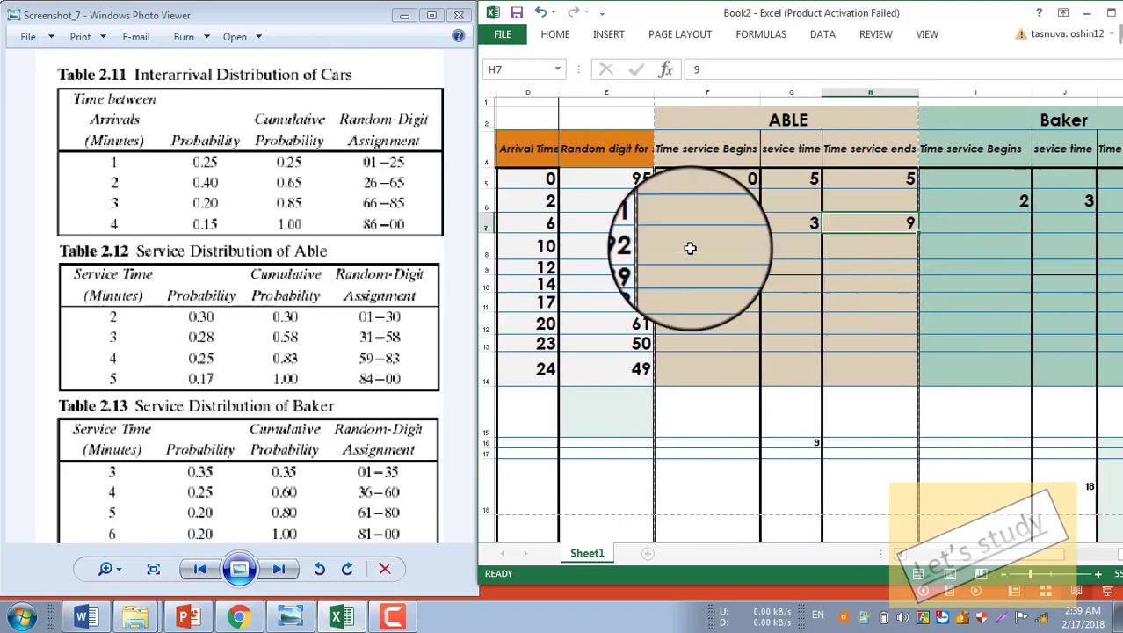
{"action": "left_click", "coordinate": [544, 252]}
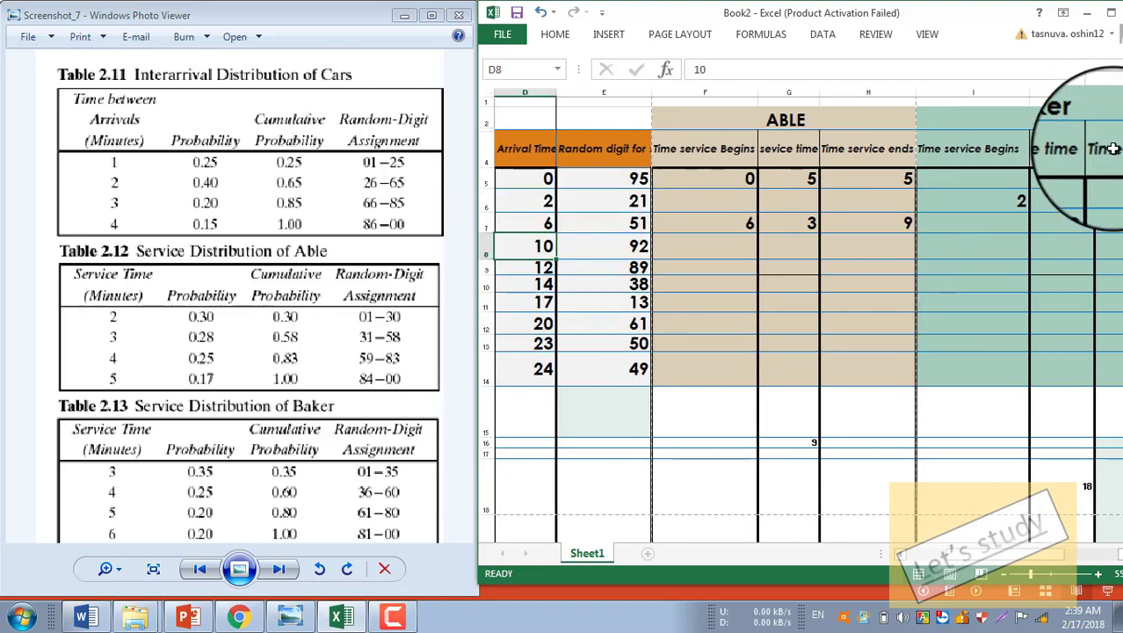
{"action": "mouse_move", "coordinate": [1006, 560]}
{"action": "left_mouse_down"}
{"action": "mouse_move", "coordinate": [1022, 564]}
{"action": "mouse_move", "coordinate": [986, 567]}
{"action": "mouse_move", "coordinate": [1024, 572]}
{"action": "mouse_move", "coordinate": [1011, 570]}
{"action": "left_mouse_up"}
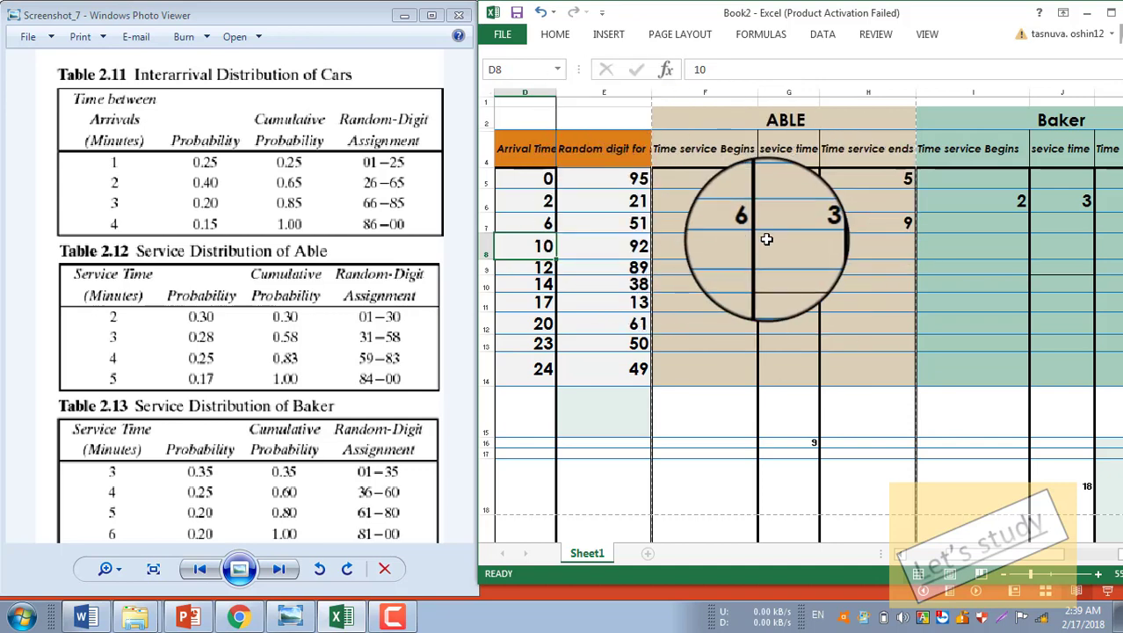
{"action": "left_click", "coordinate": [584, 248]}
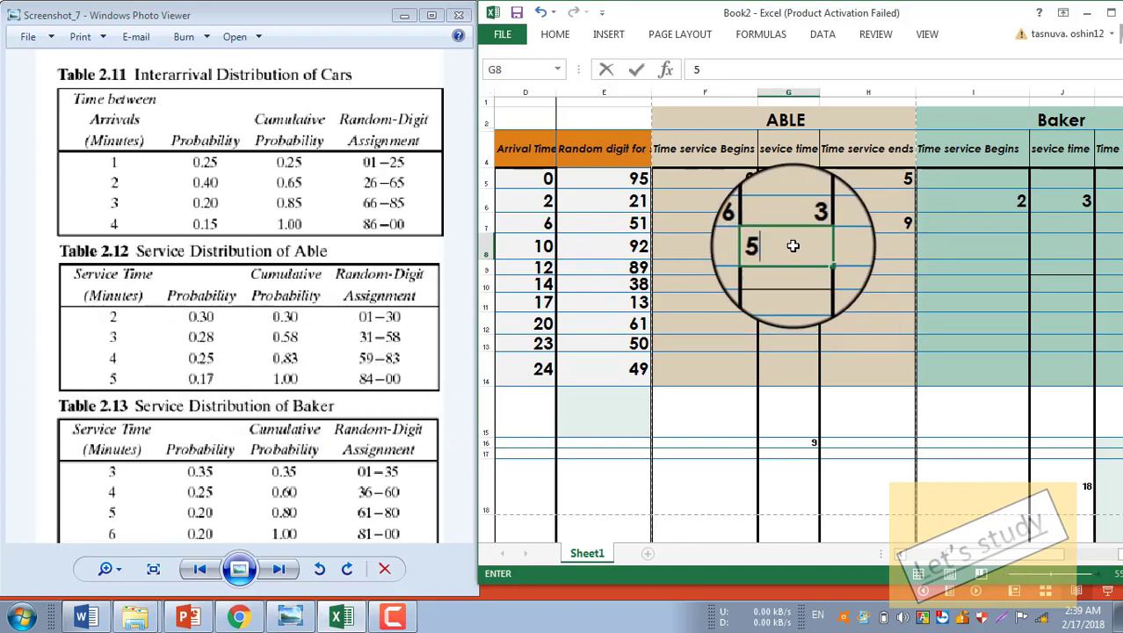
{"action": "key", "text": "Up"}
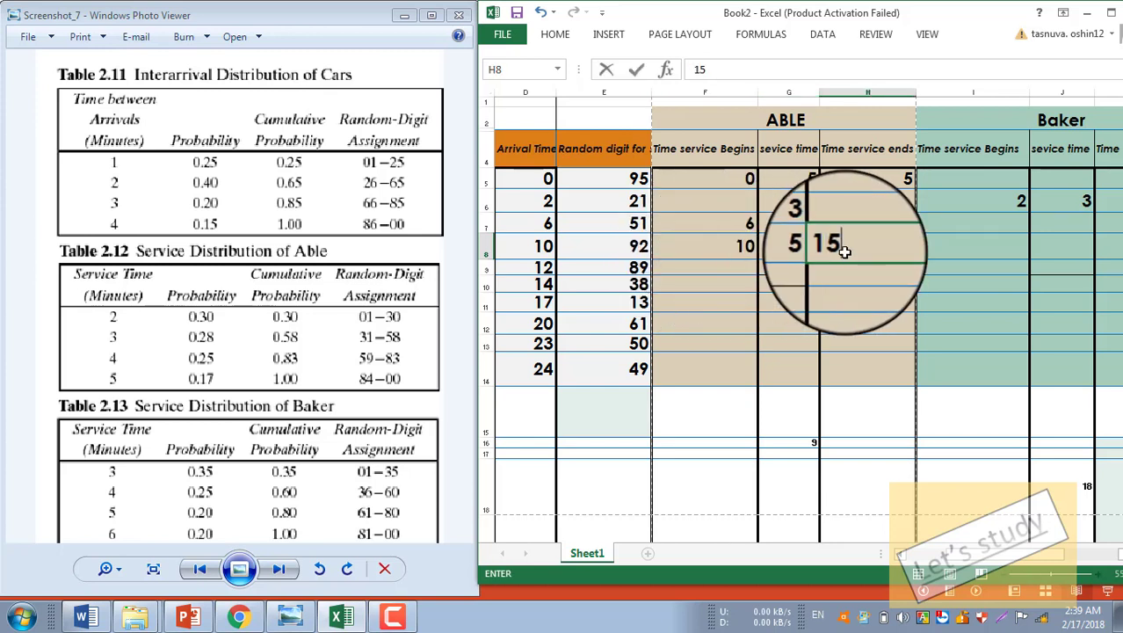
Enter 0 as the time in queue for the fourth customer
{"action": "left_click_drag", "start_coordinate": [950, 553], "coordinate": [1022, 553]}
{"action": "left_click", "coordinate": [906, 244]}
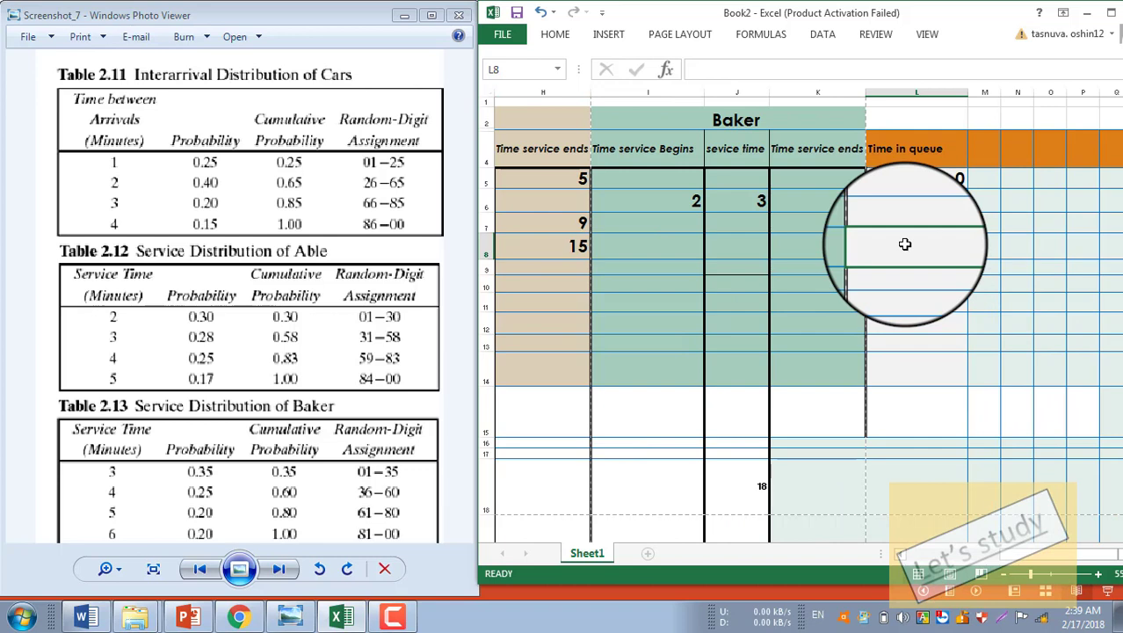
{"action": "type", "text": "0"}
Enter 6 as Baker's service time for the fifth customer, arriving at time 12
{"action": "left_click_drag", "start_coordinate": [1015, 553], "coordinate": [953, 553]}
{"action": "left_click", "coordinate": [638, 267]}
{"action": "mouse_move", "coordinate": [942, 553]}
{"action": "left_mouse_down"}
{"action": "mouse_move", "coordinate": [973, 563]}
{"action": "mouse_move", "coordinate": [961, 556]}
{"action": "left_mouse_up"}
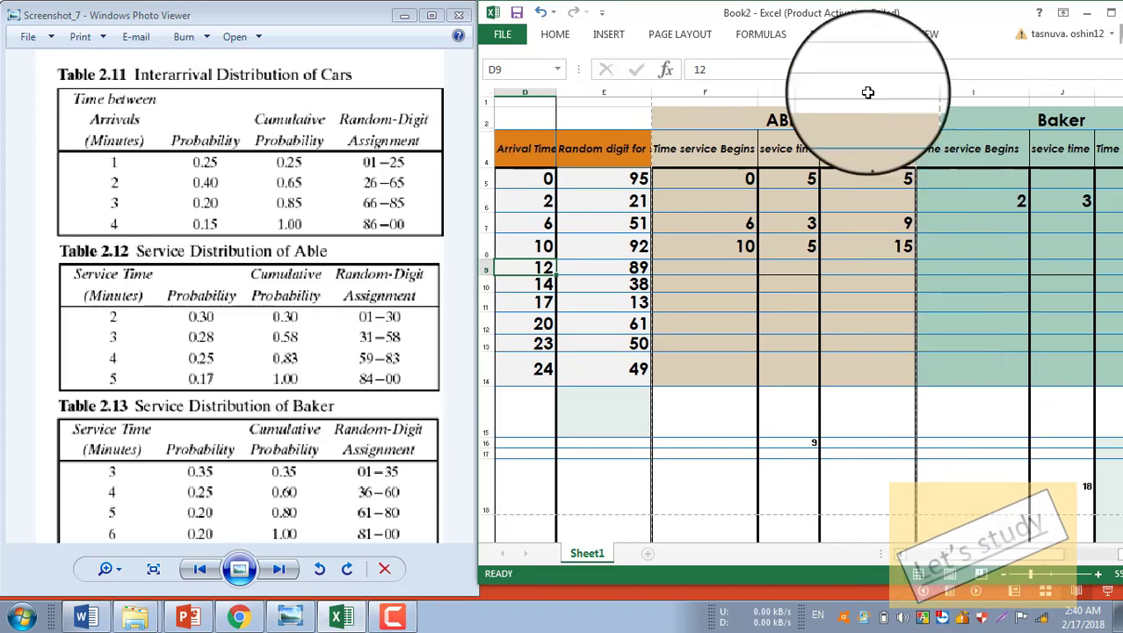
{"action": "left_click", "coordinate": [864, 247]}
{"action": "left_click_drag", "start_coordinate": [984, 555], "coordinate": [1030, 563]}
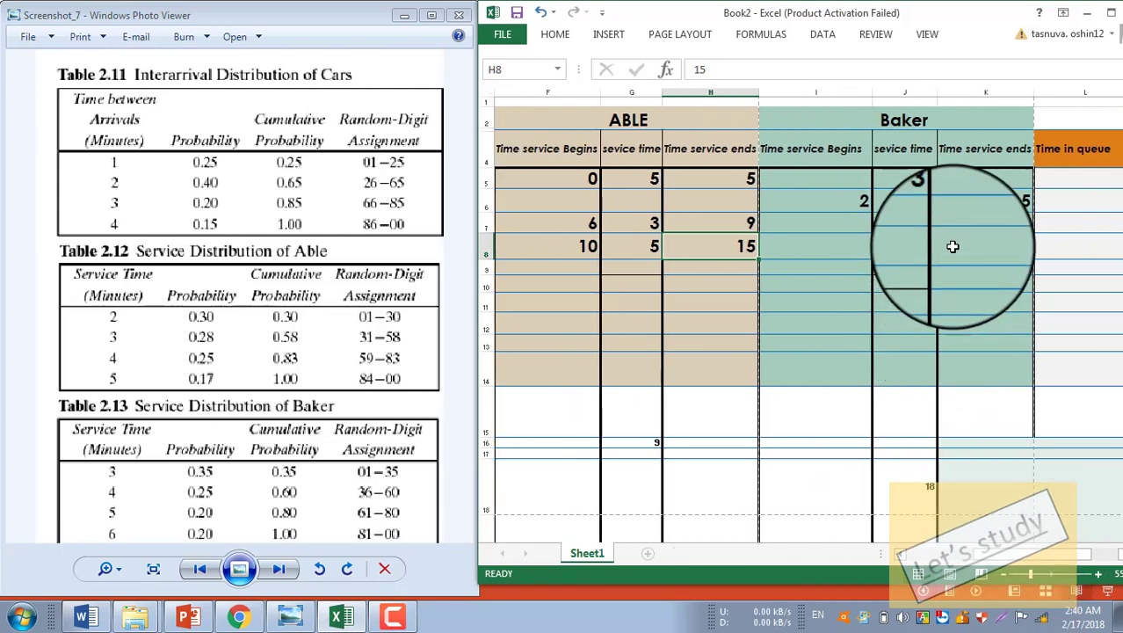
{"action": "left_click_drag", "start_coordinate": [1030, 561], "coordinate": [999, 559]}
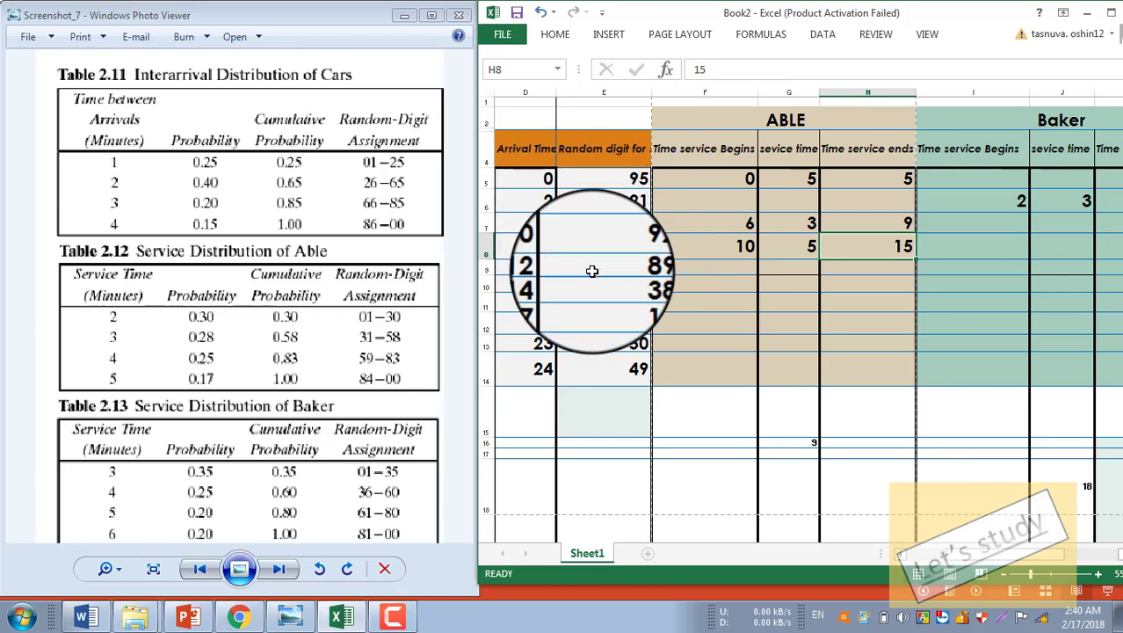
{"action": "left_click", "coordinate": [599, 271]}
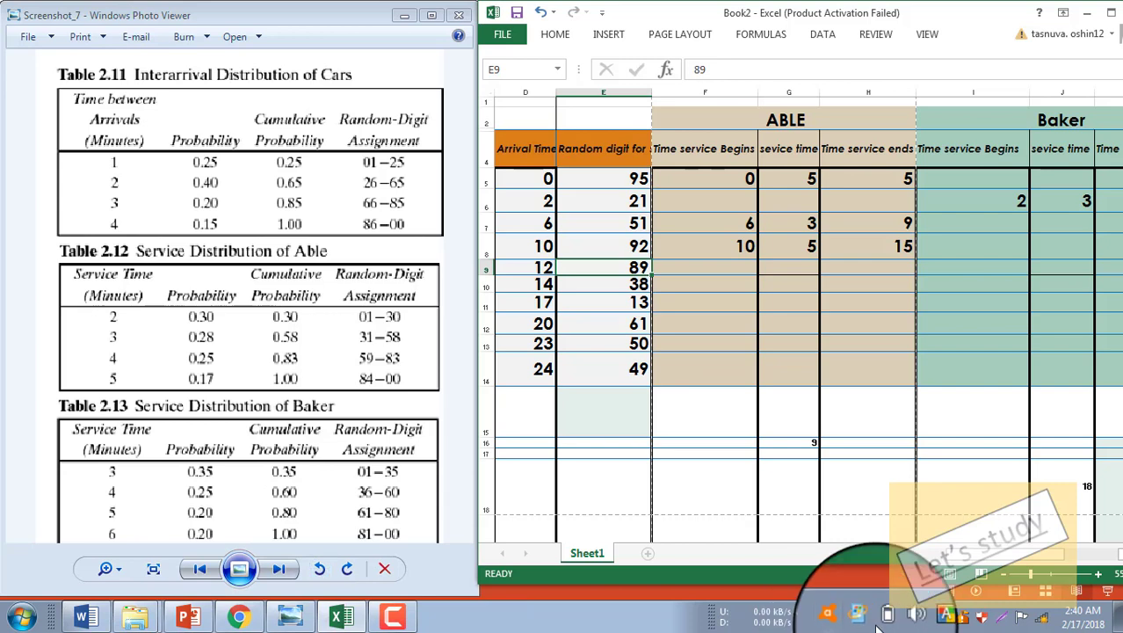
{"action": "scroll", "coordinate": [971, 567], "scroll_direction": "right", "scroll_amount": 3}
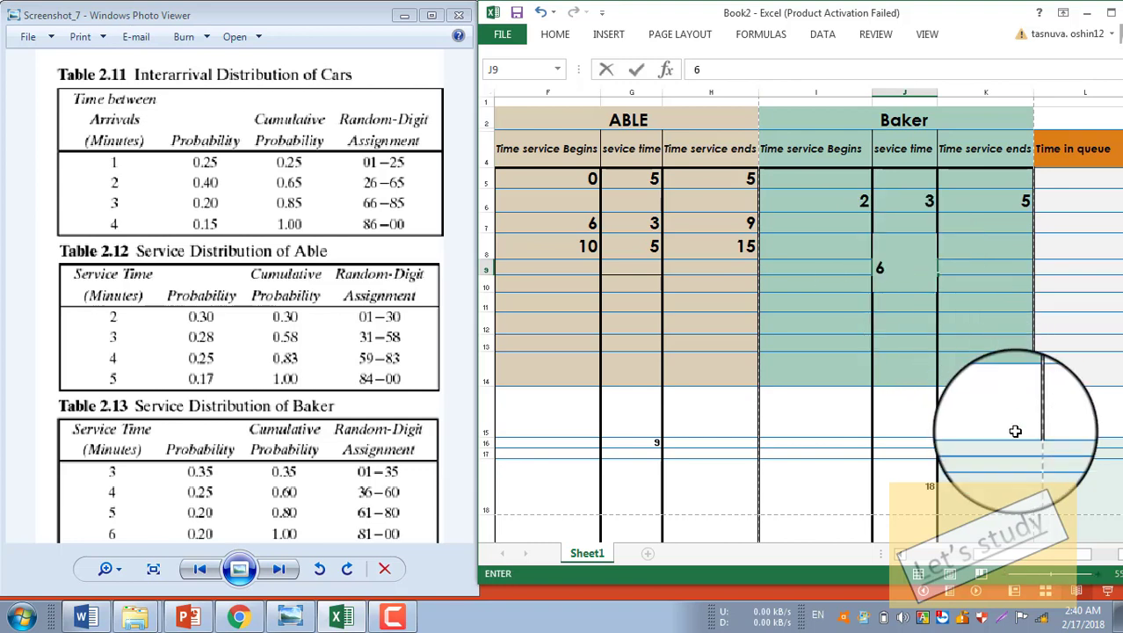
{"action": "left_click_drag", "start_coordinate": [1023, 555], "coordinate": [995, 402]}
{"action": "left_click", "coordinate": [975, 327]}
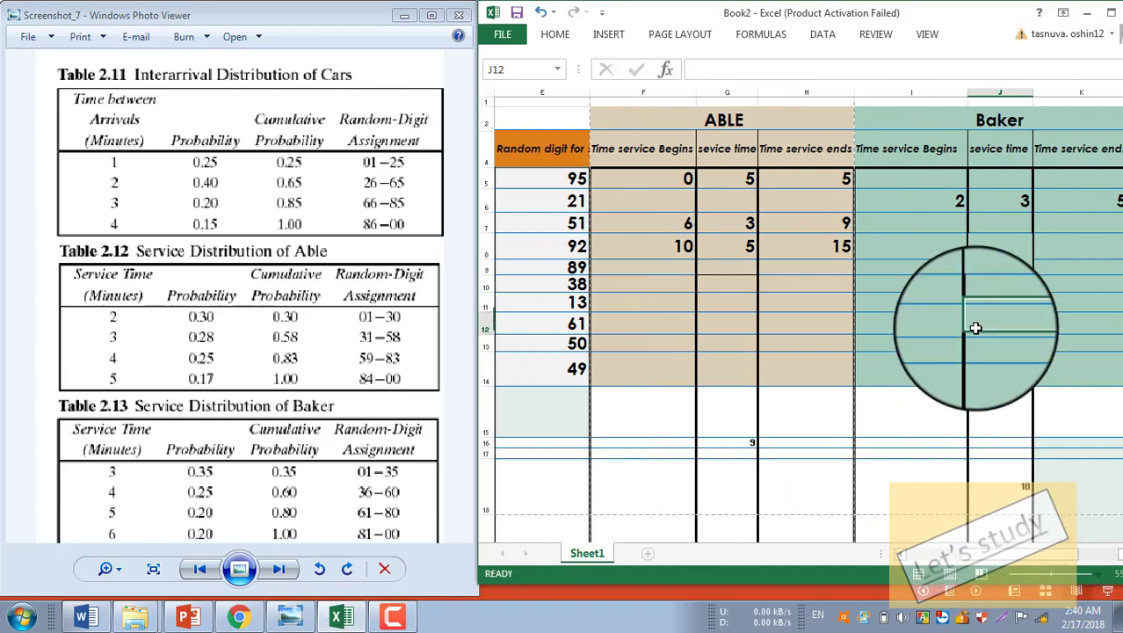
Enter 12 as the time service begins under Baker for the fifth customer
{"action": "left_click", "coordinate": [930, 279]}
{"action": "left_click", "coordinate": [928, 267]}
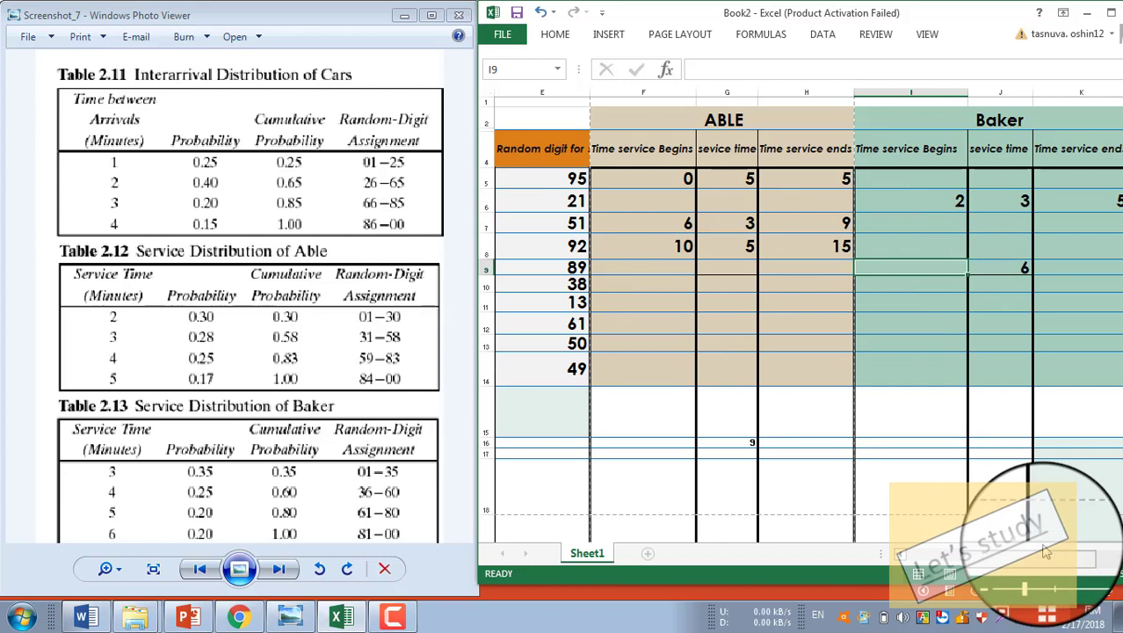
{"action": "mouse_move", "coordinate": [1037, 555]}
{"action": "left_mouse_down"}
{"action": "mouse_move", "coordinate": [1021, 555]}
{"action": "mouse_move", "coordinate": [1030, 563]}
{"action": "left_mouse_up"}
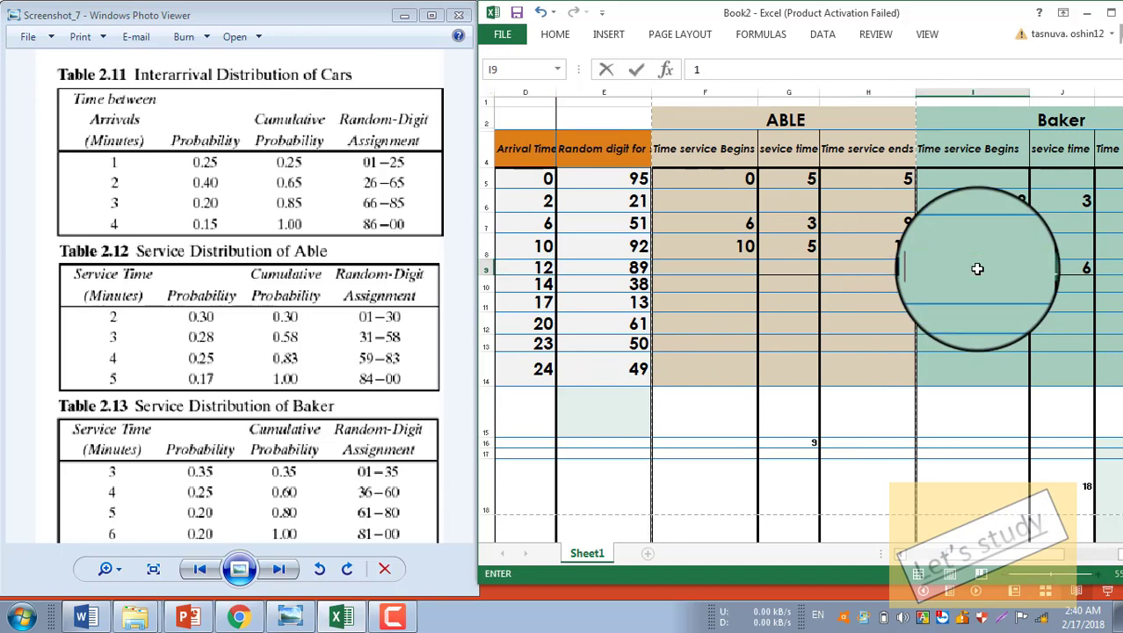
{"action": "left_click", "coordinate": [977, 268]}
{"action": "type", "text": "12"}
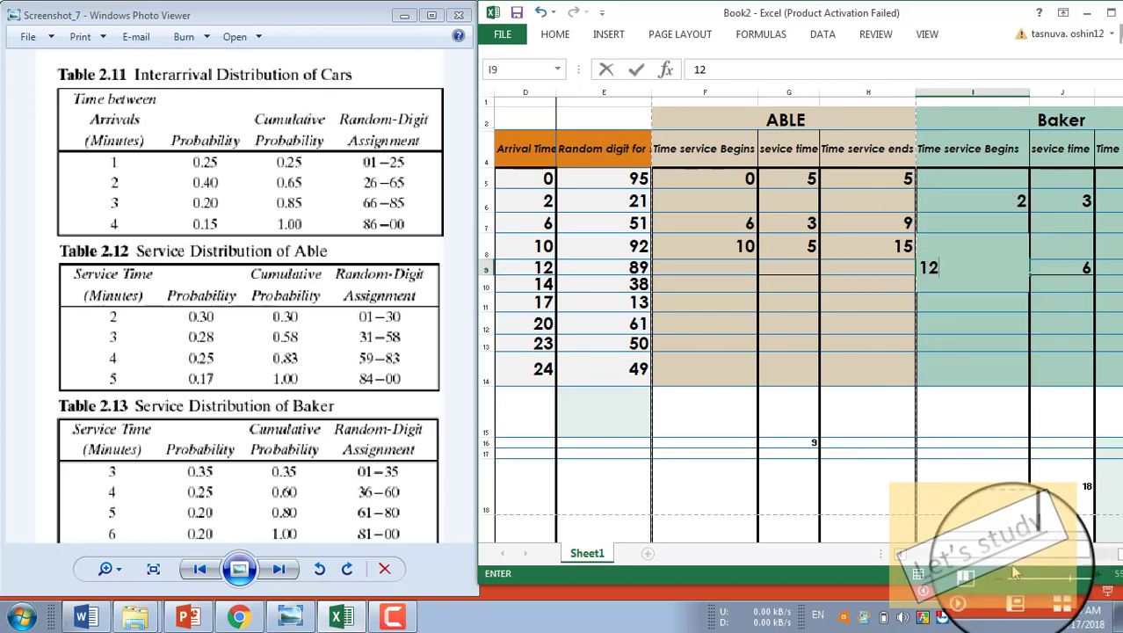
Enter 18 as the time service ends under Baker for the fifth customer
{"action": "left_click_drag", "start_coordinate": [1012, 565], "coordinate": [1057, 562]}
{"action": "key", "text": "Return"}
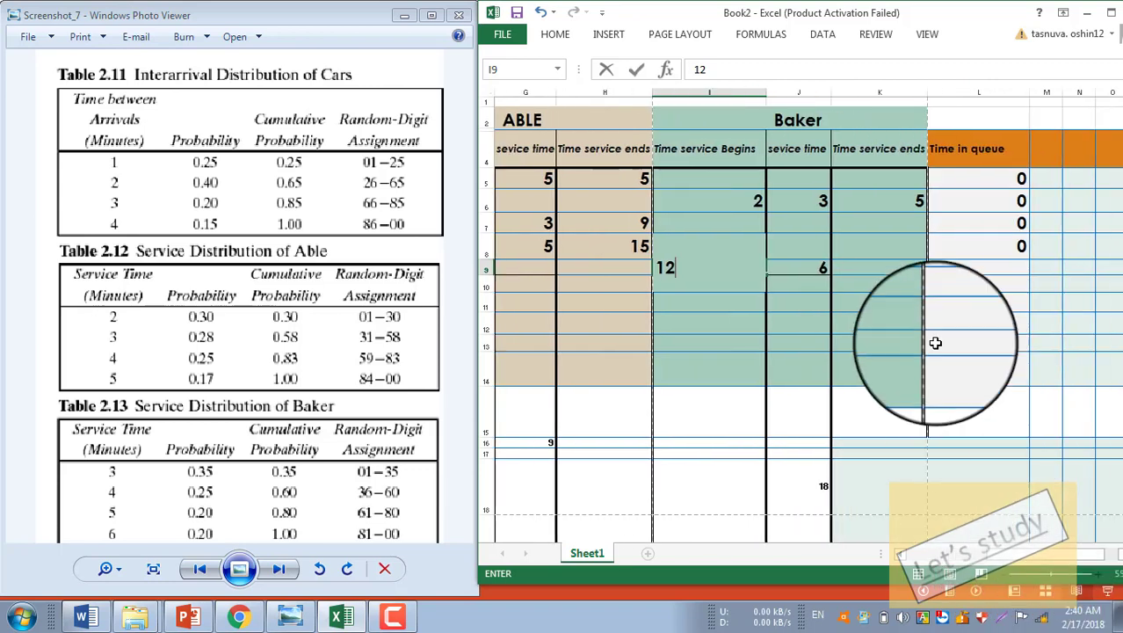
{"action": "left_click", "coordinate": [883, 281]}
{"action": "type", "text": "18"}
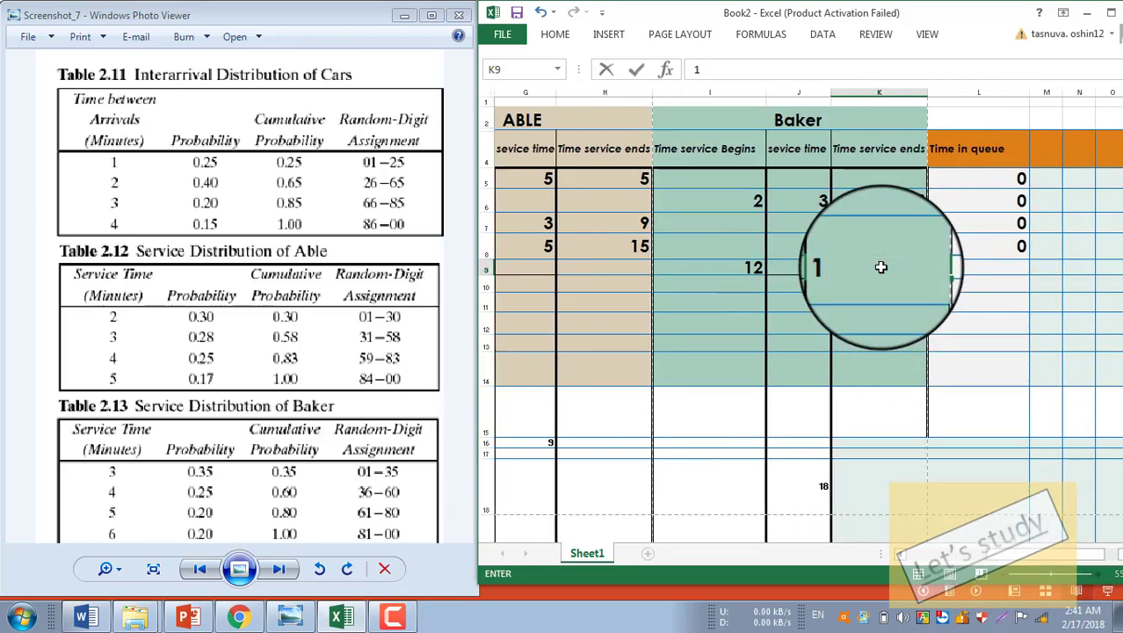
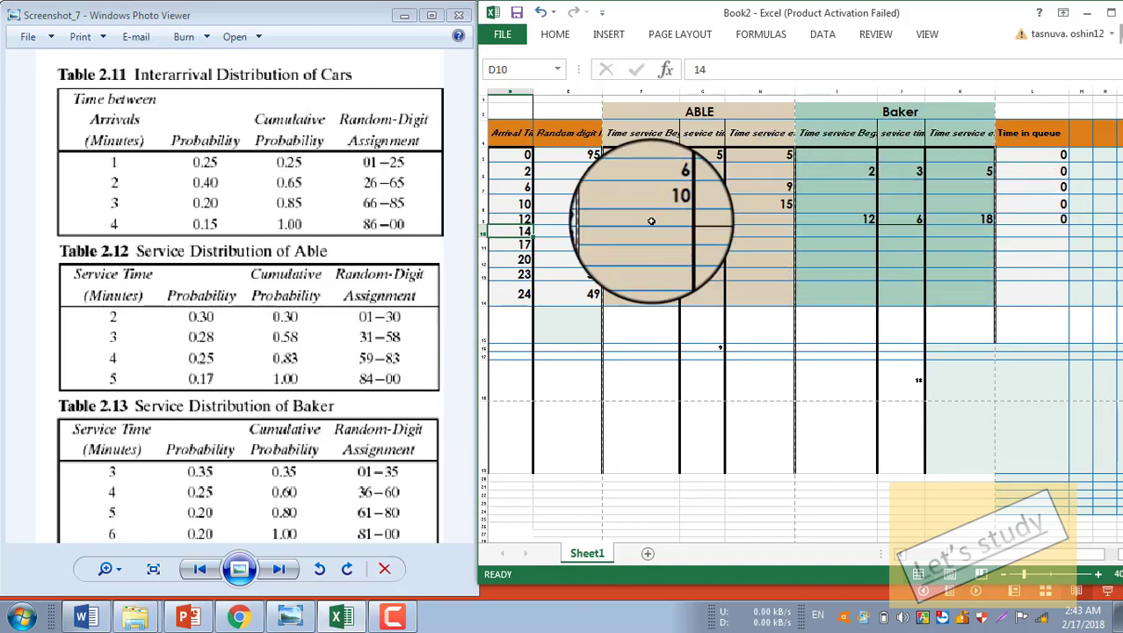
Fill in Able's service begin time 15, service time 3 and service end time 18 for the sixth customer, arriving at time 14
{"action": "key", "text": "Right"}
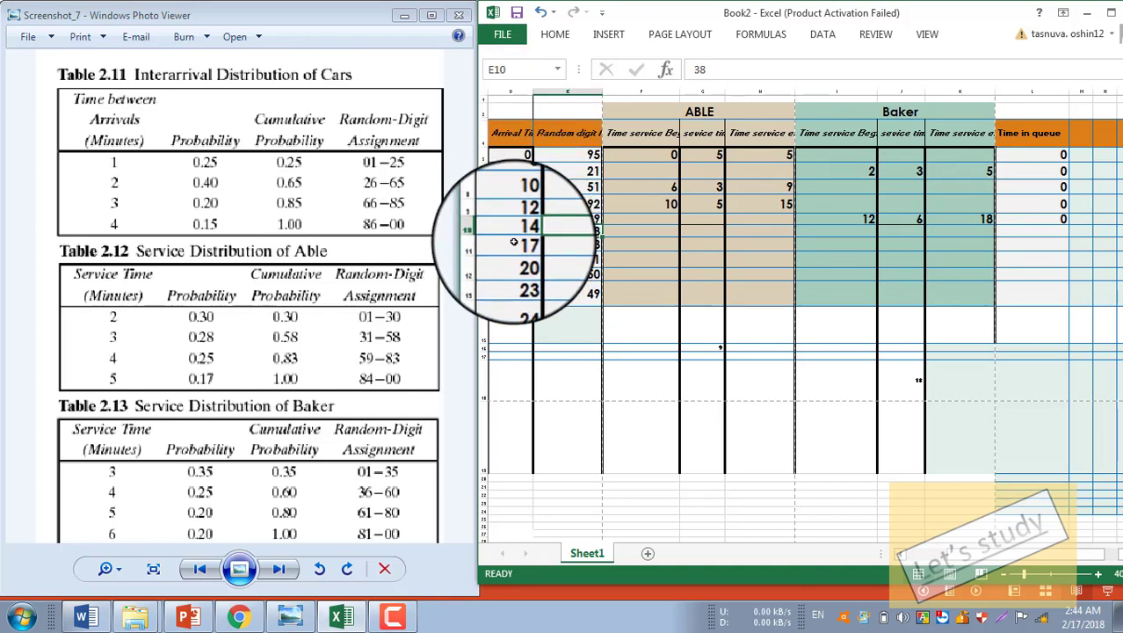
{"action": "left_click", "coordinate": [514, 235]}
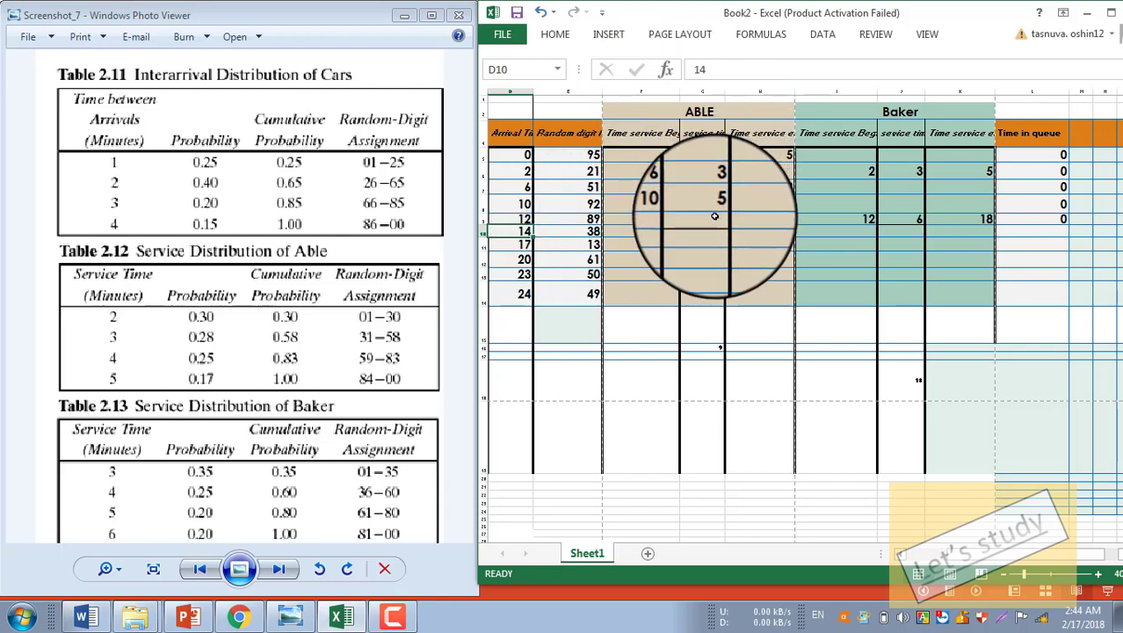
{"action": "left_click", "coordinate": [584, 231]}
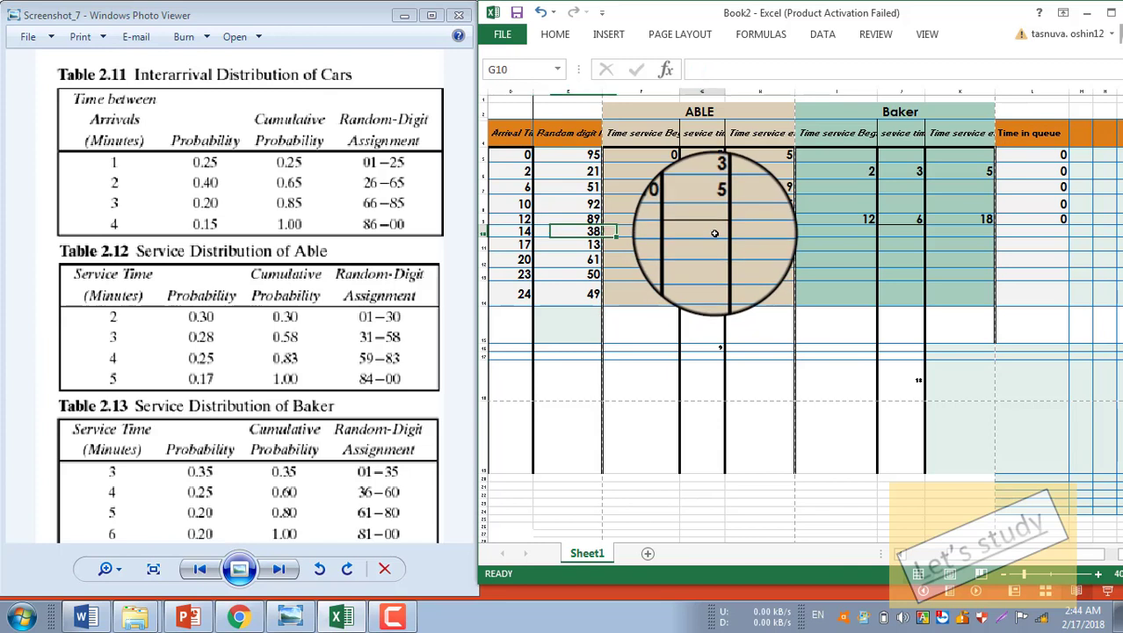
{"action": "key", "text": "Down"}
{"action": "key", "text": "Down"}
{"action": "key", "text": "Down"}
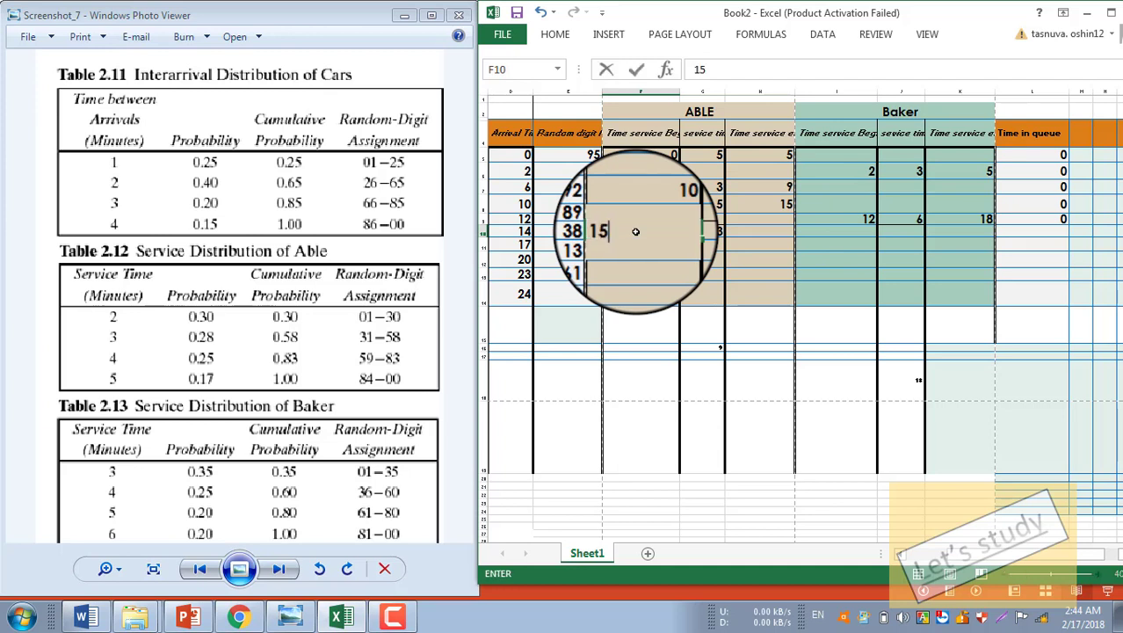
{"action": "left_click", "coordinate": [760, 275]}
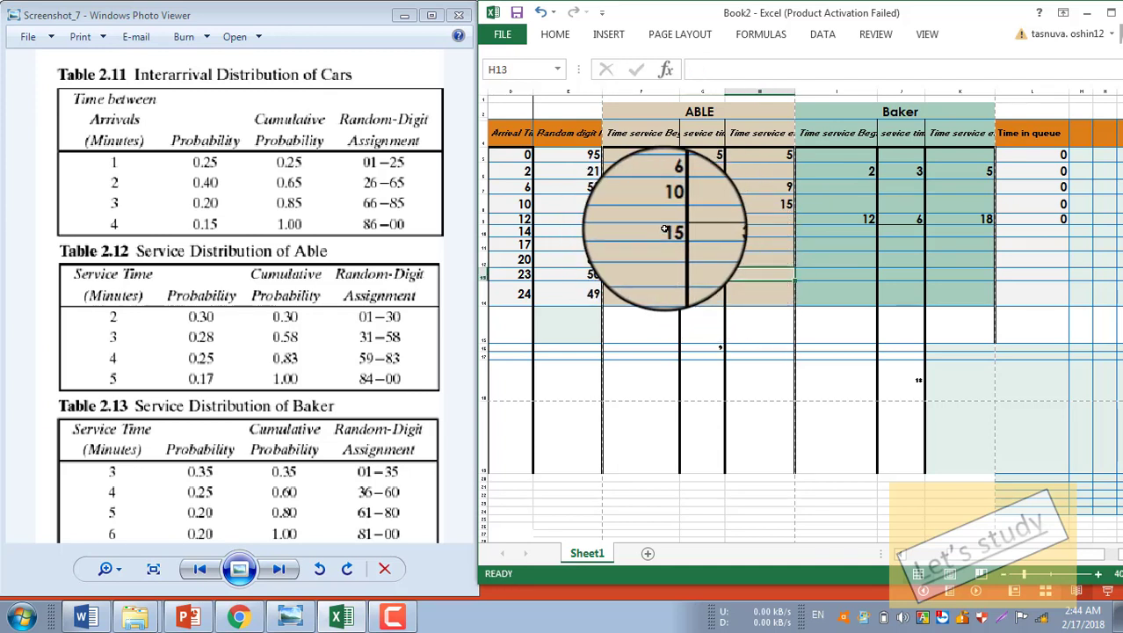
{"action": "left_click", "coordinate": [751, 231]}
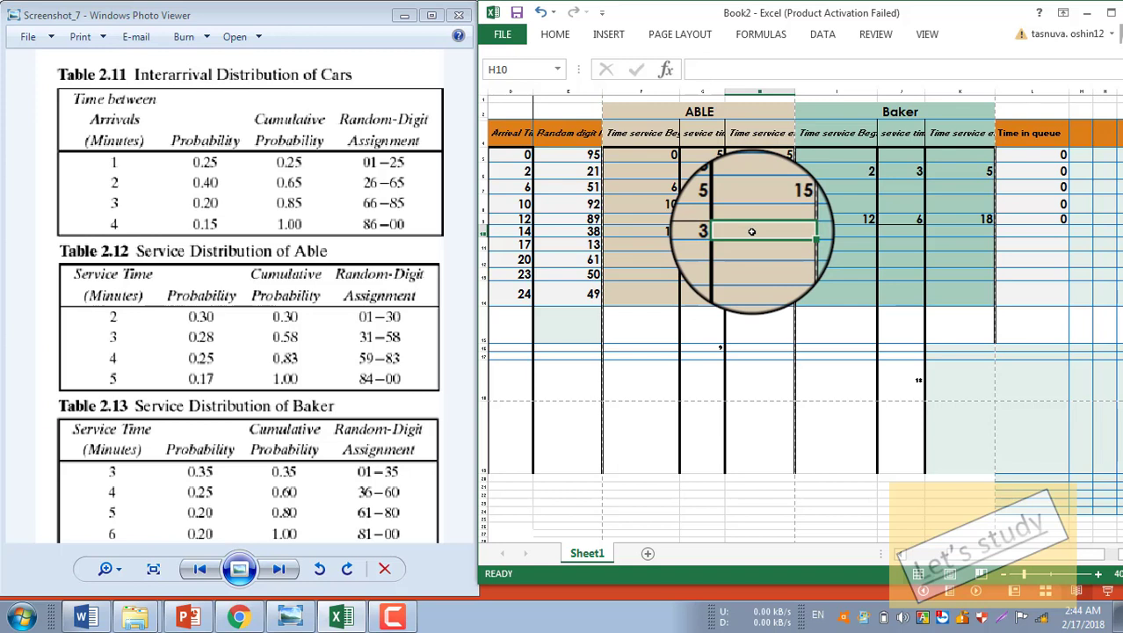
{"action": "type", "text": "8"}
Enter 1 as the time in queue for the sixth customer
{"action": "left_click", "coordinate": [928, 289]}
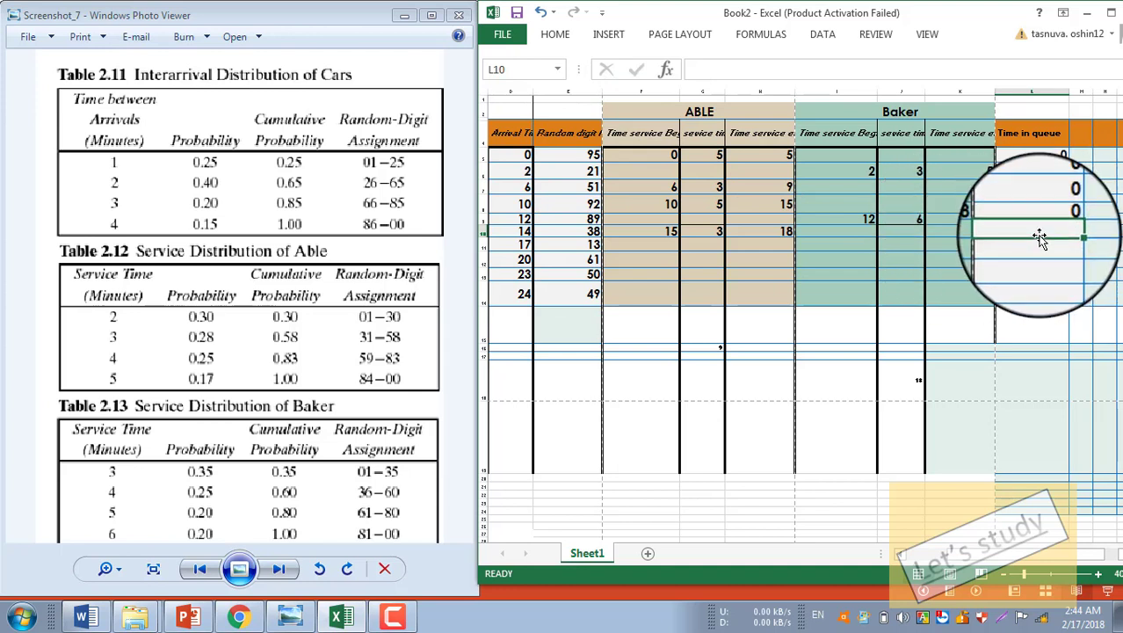
{"action": "type", "text": "1"}
{"action": "key", "text": "Return"}
{"action": "key", "text": "Return"}
{"action": "key", "text": "Return"}
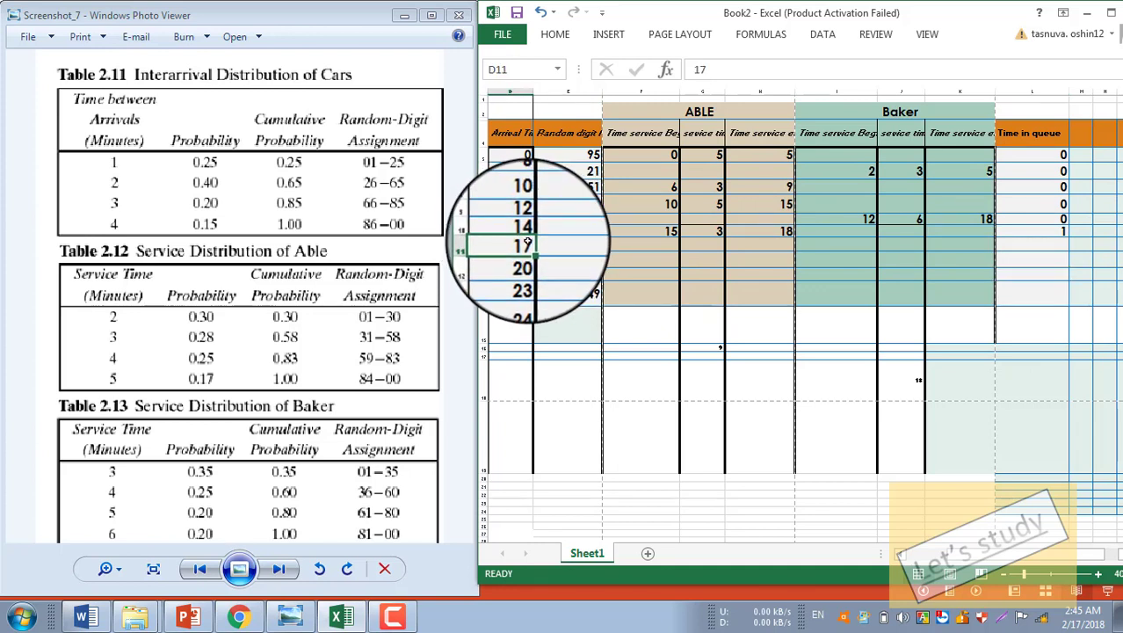
Fill in Able's service begin time 18, service time 2, service end time 20 and queue time 1 for the seventh customer, arriving at time 17
{"action": "left_click", "coordinate": [767, 232]}
{"action": "left_click", "coordinate": [961, 219]}
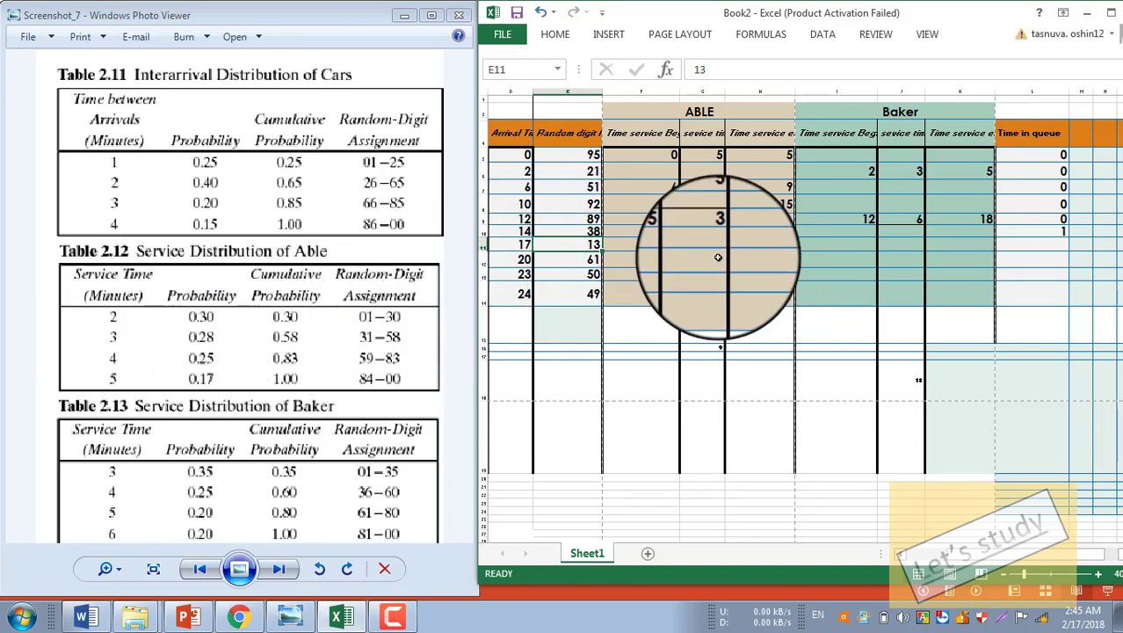
{"action": "left_click", "coordinate": [693, 293]}
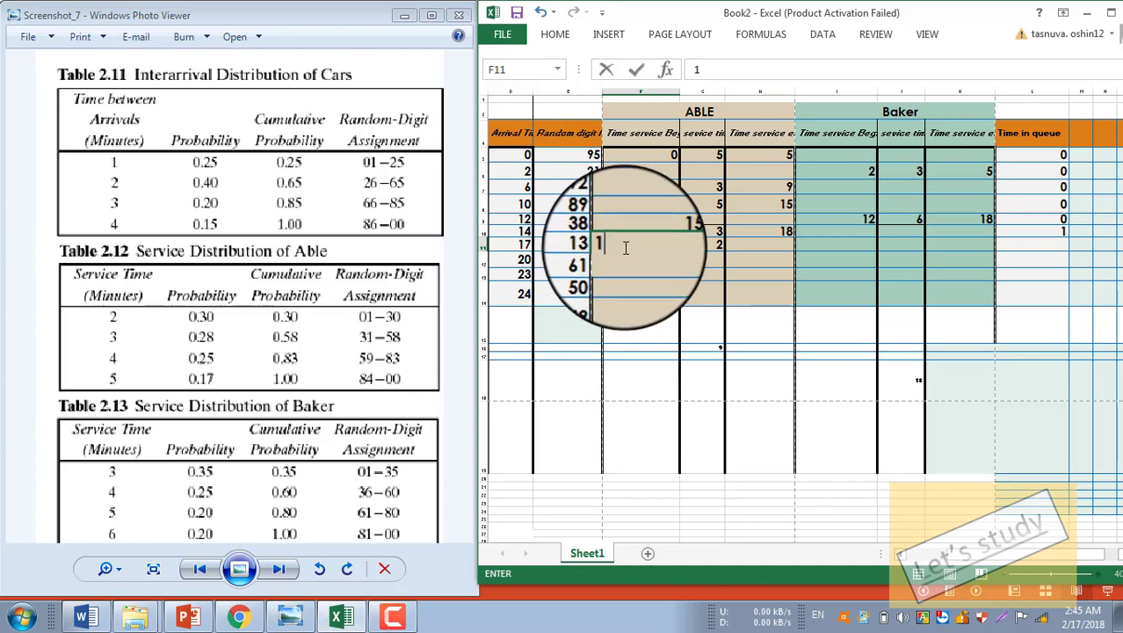
{"action": "type", "text": "8"}
{"action": "left_click", "coordinate": [757, 246]}
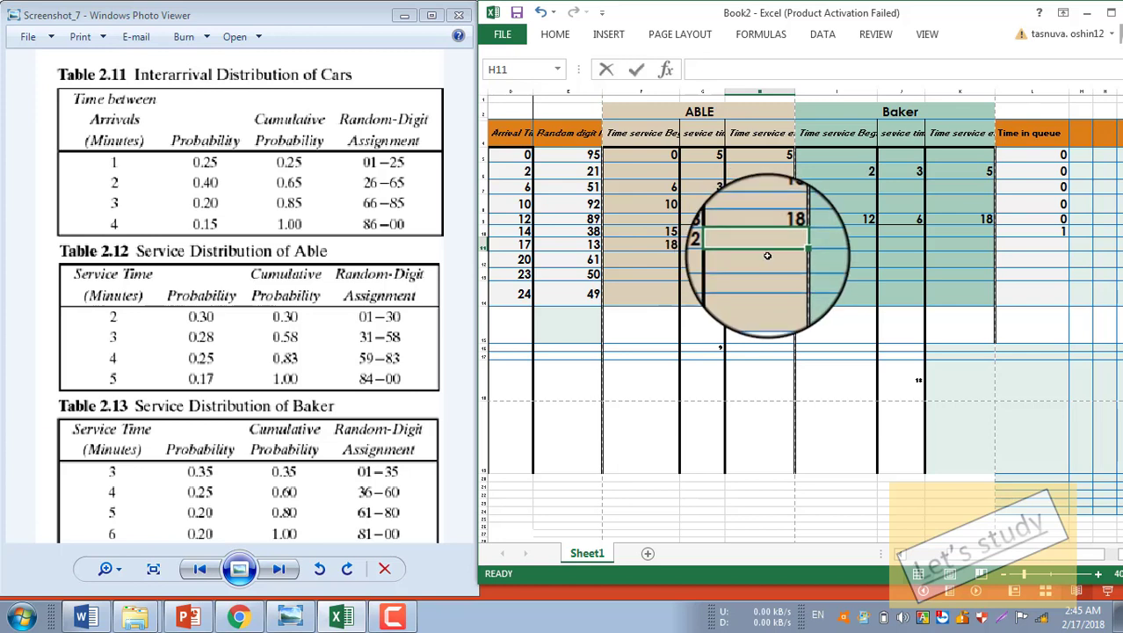
{"action": "key", "text": "Return"}
{"action": "key", "text": "Return"}
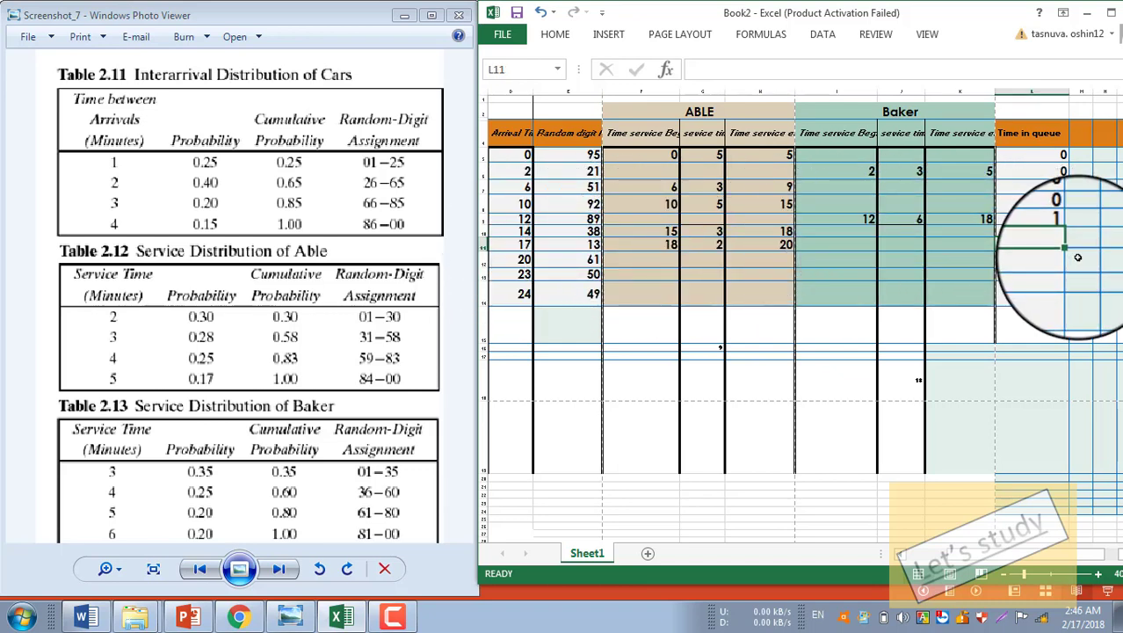
{"action": "type", "text": "1"}
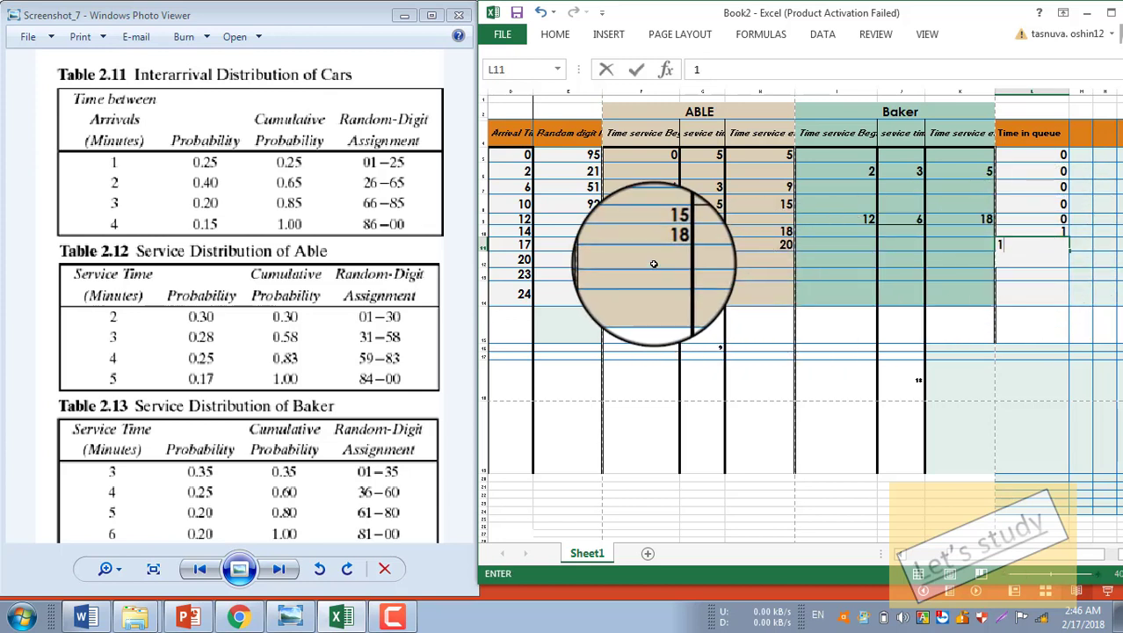
{"action": "left_click", "coordinate": [649, 260]}
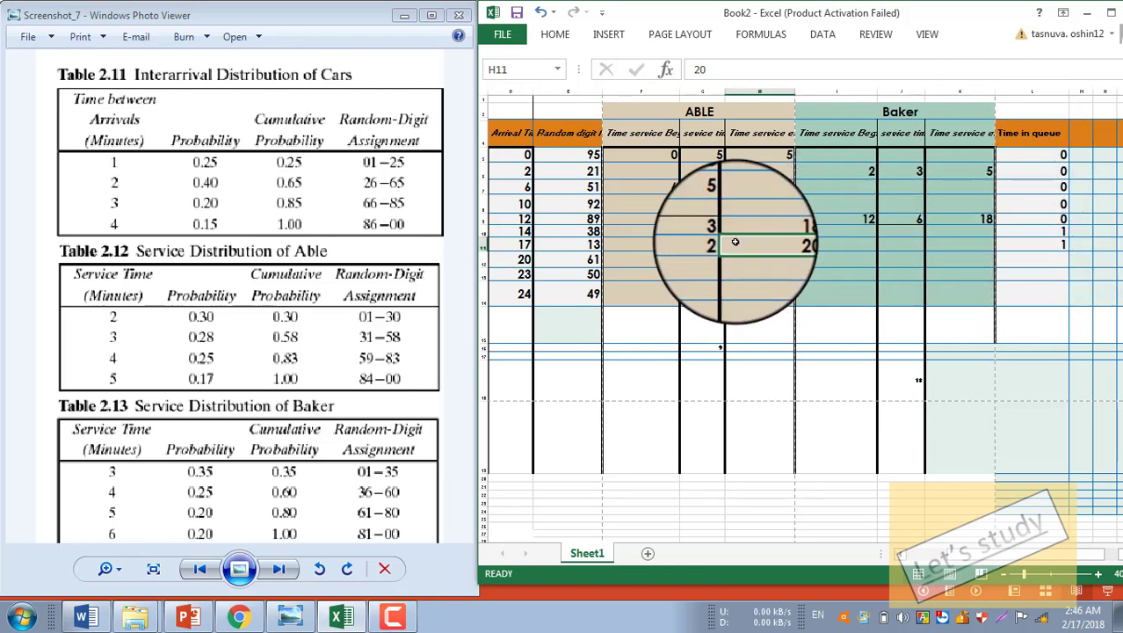
Fill in Able's service begin time 20, service time 4 and service end time 24 for the eighth customer
{"action": "left_click", "coordinate": [591, 260]}
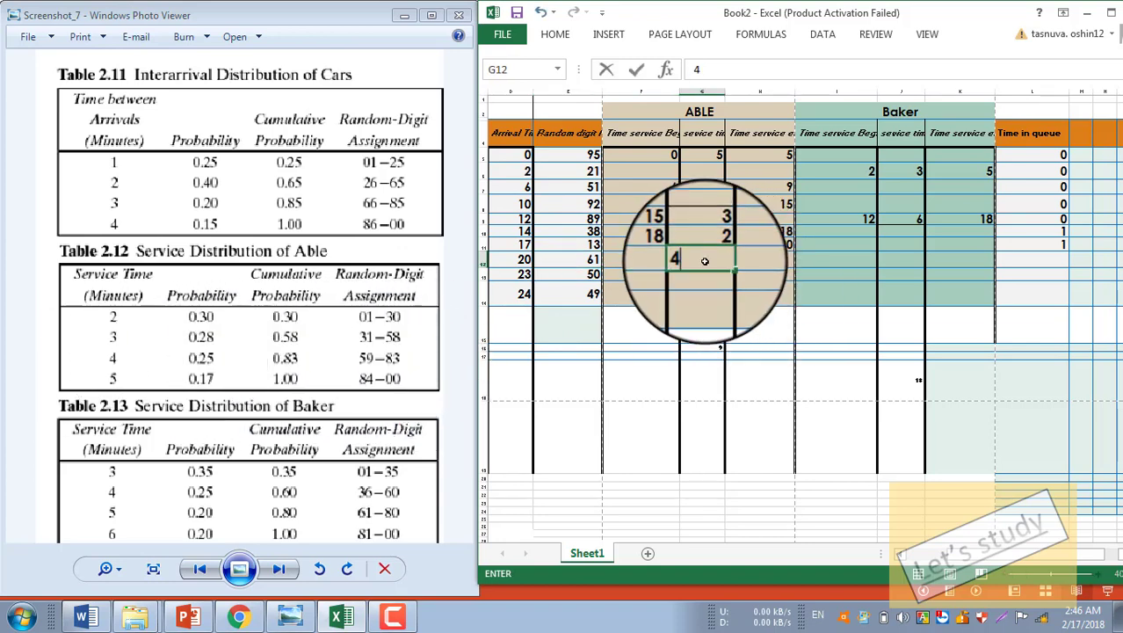
{"action": "key", "text": "Left"}
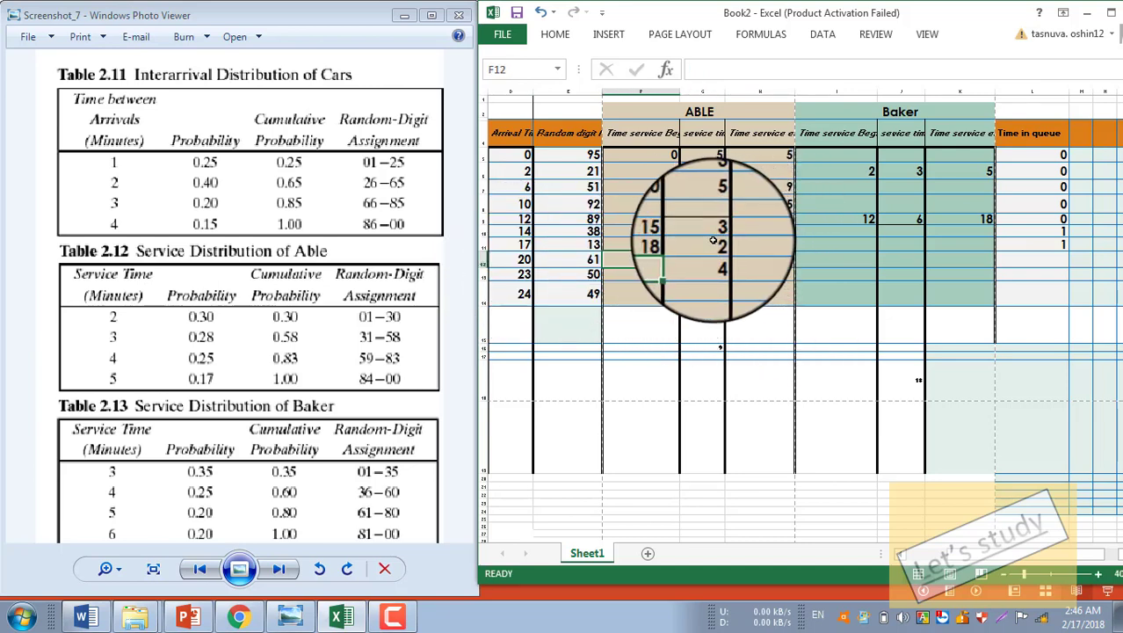
{"action": "type", "text": "2"}
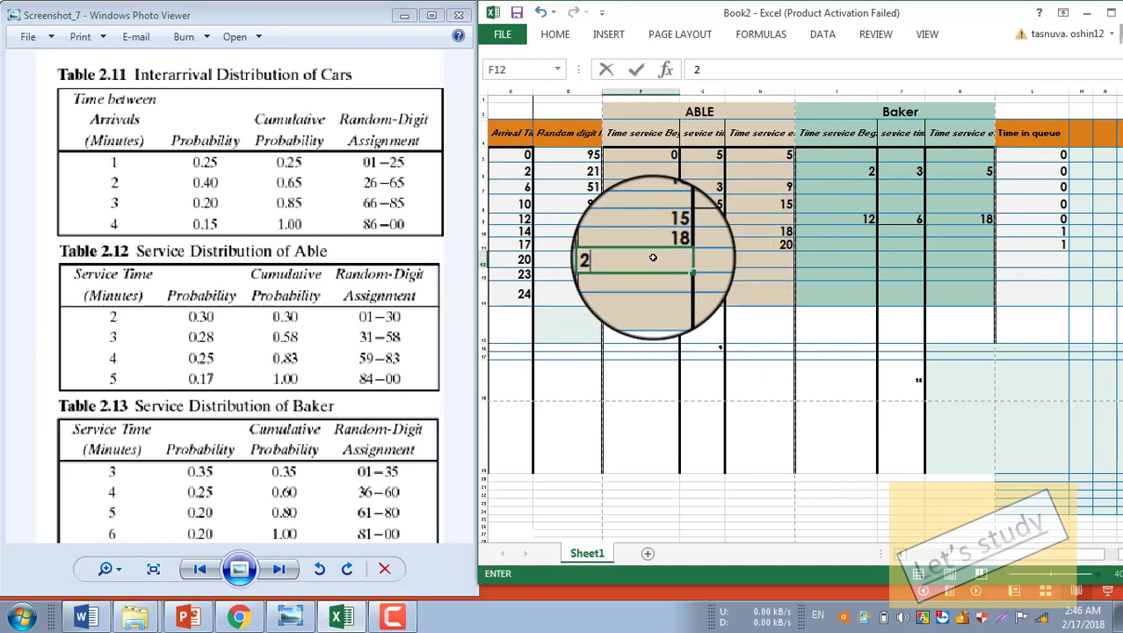
{"action": "type", "text": "0"}
{"action": "left_click", "coordinate": [768, 259]}
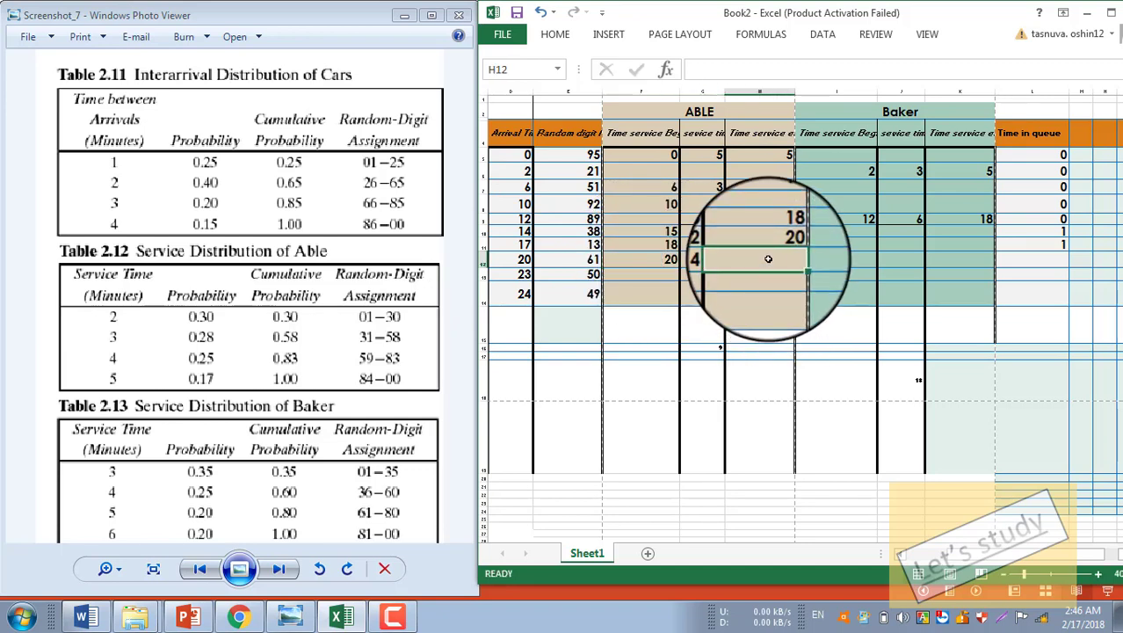
{"action": "left_click", "coordinate": [760, 133]}
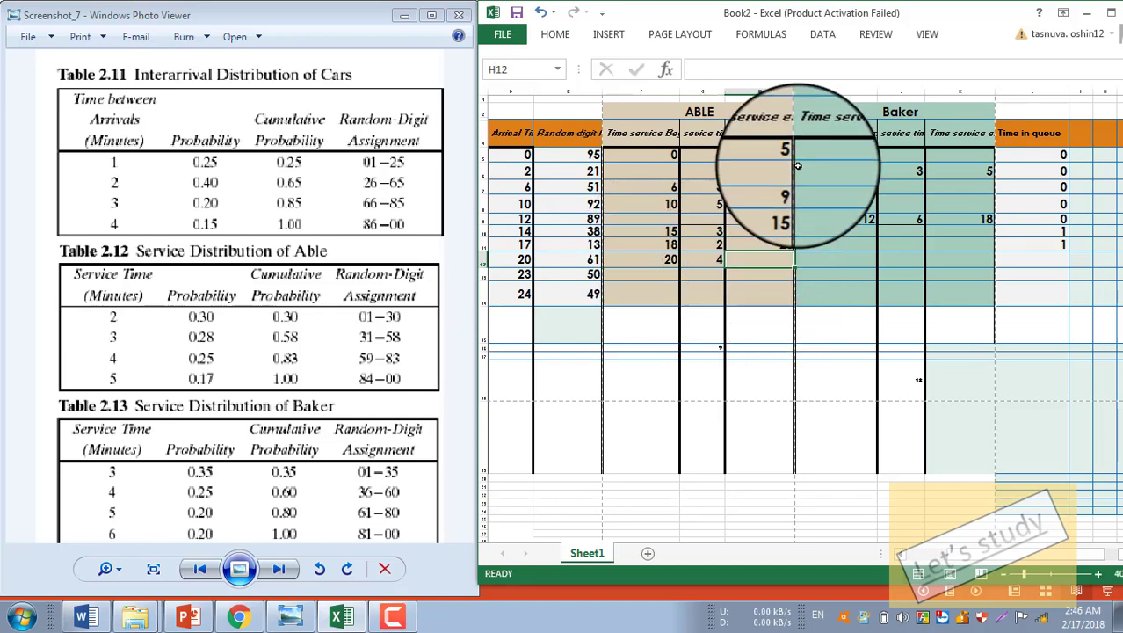
{"action": "left_click", "coordinate": [766, 262]}
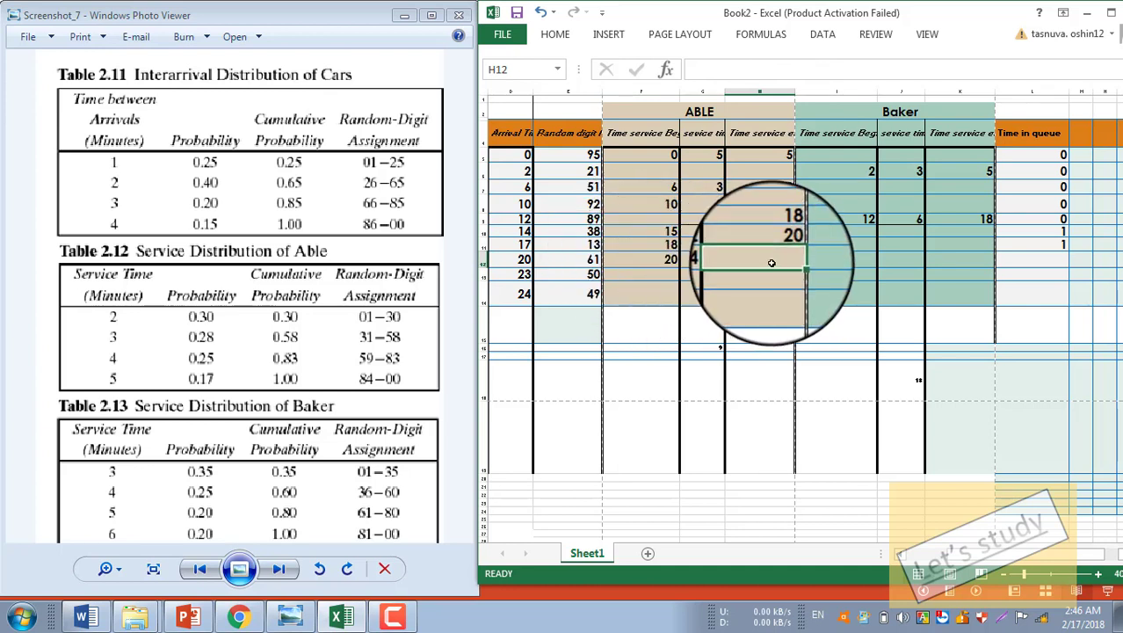
{"action": "type", "text": "24"}
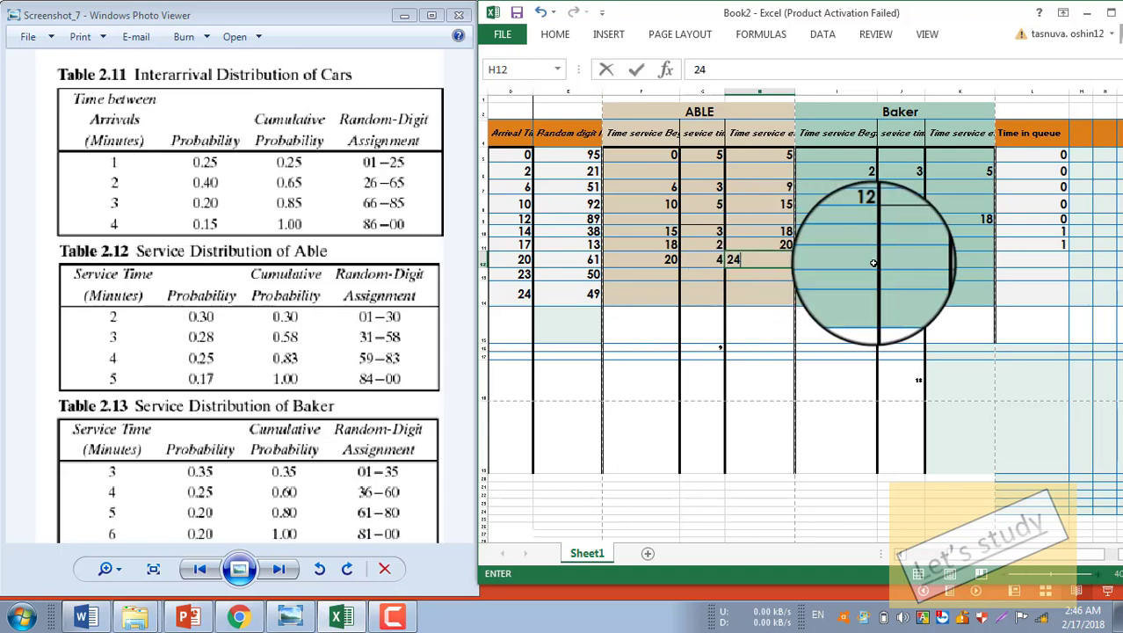
Enter 0 as the time in queue for the eighth customer
{"action": "left_click", "coordinate": [1048, 259]}
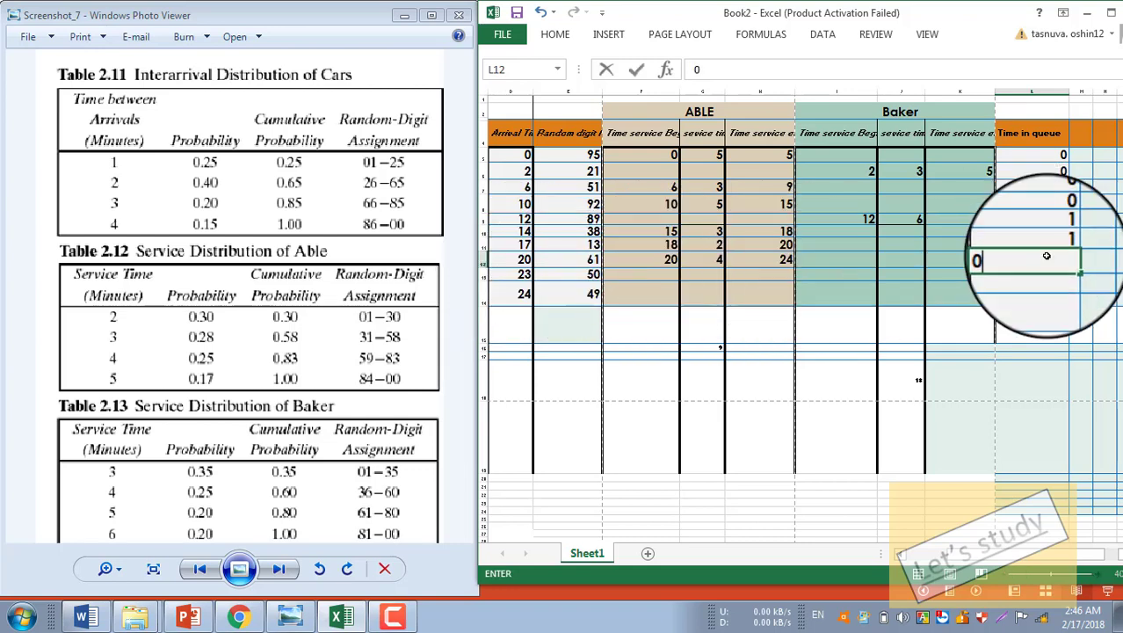
{"action": "key", "text": "Return"}
{"action": "key", "text": "Return"}
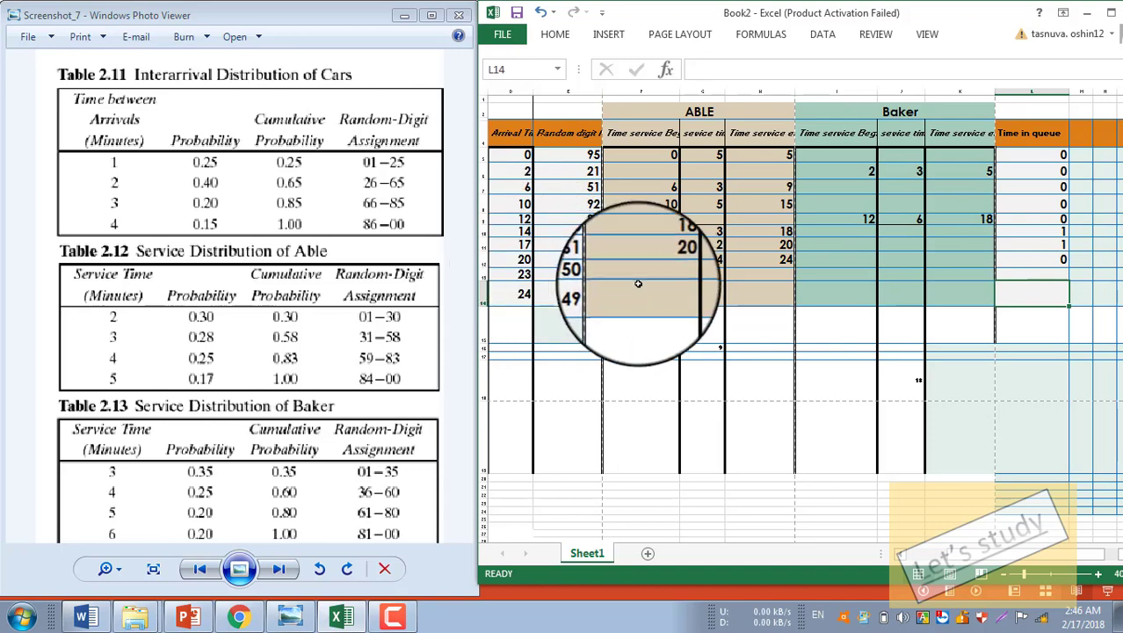
Fill in Baker's service begin time 23, service time 4, service end time 27 and queue time 0 for the ninth customer
{"action": "left_click", "coordinate": [640, 273]}
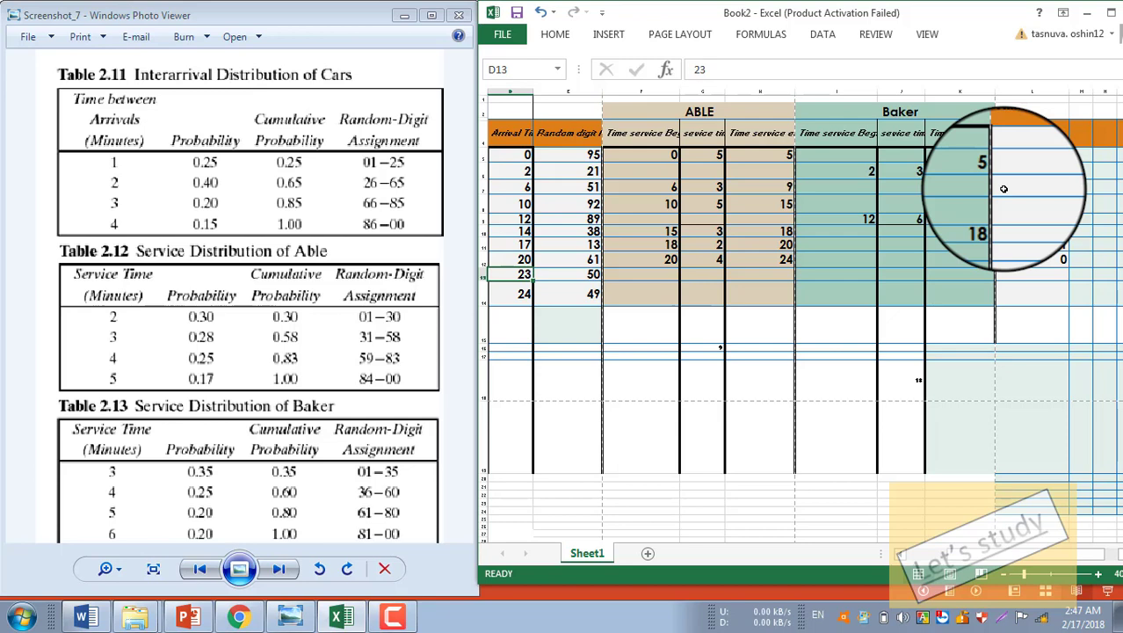
{"action": "left_click", "coordinate": [582, 276]}
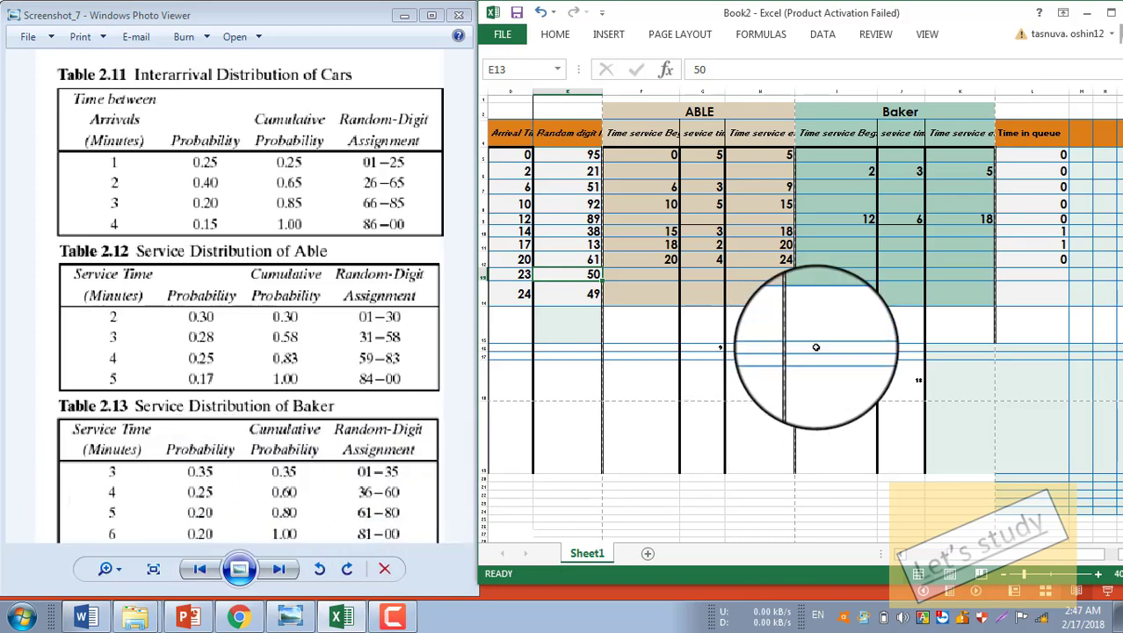
{"action": "left_click", "coordinate": [911, 280]}
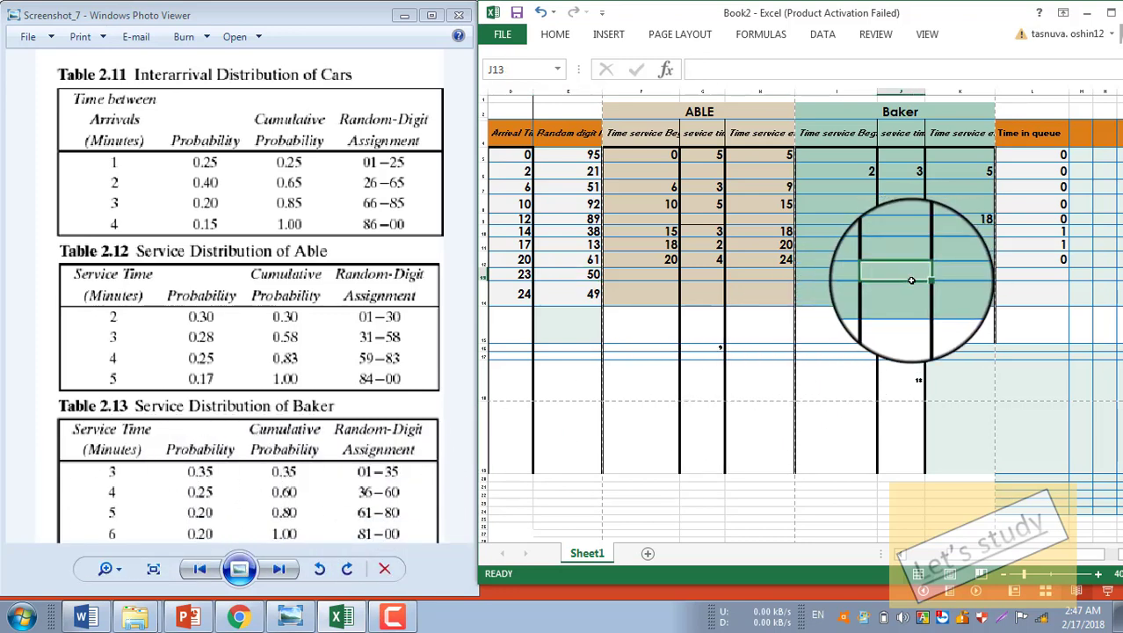
{"action": "type", "text": "4"}
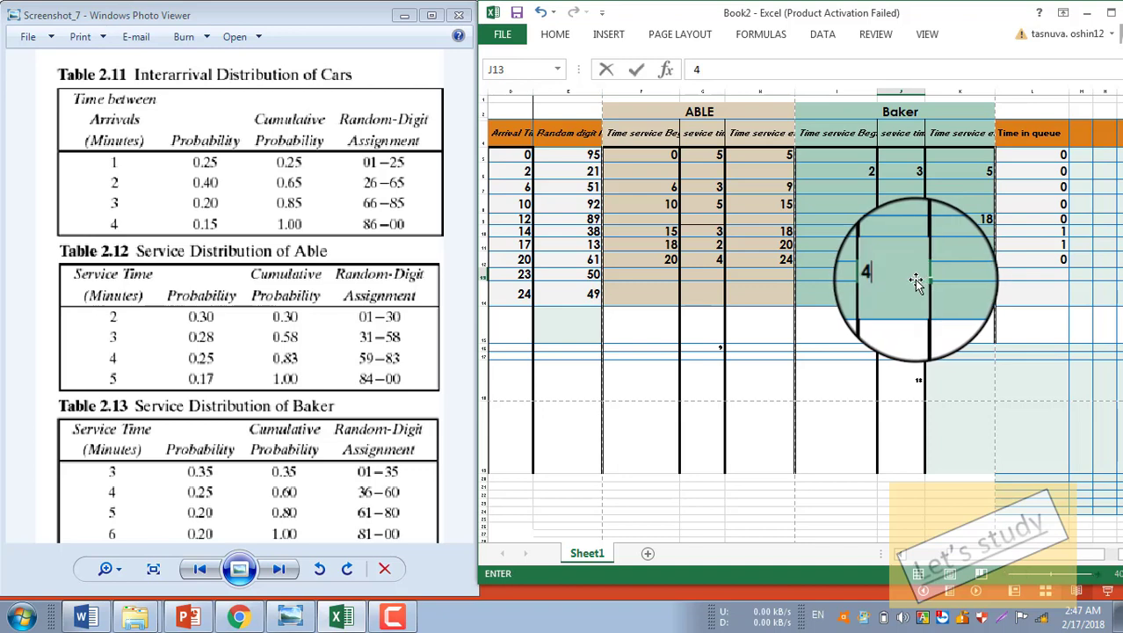
{"action": "left_click", "coordinate": [827, 279]}
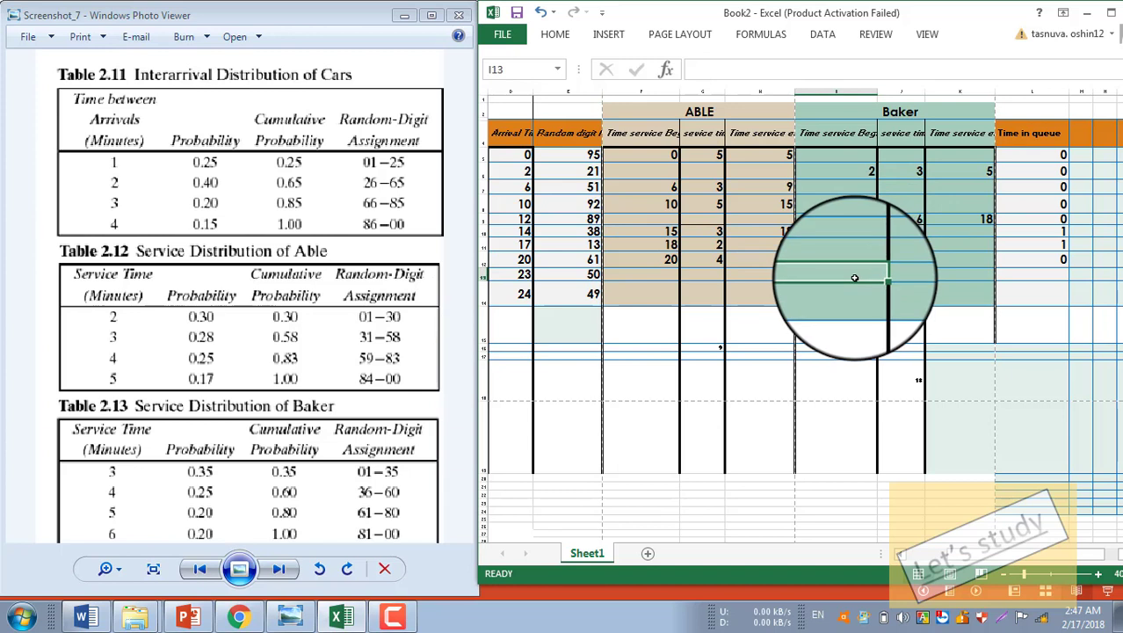
{"action": "type", "text": "23"}
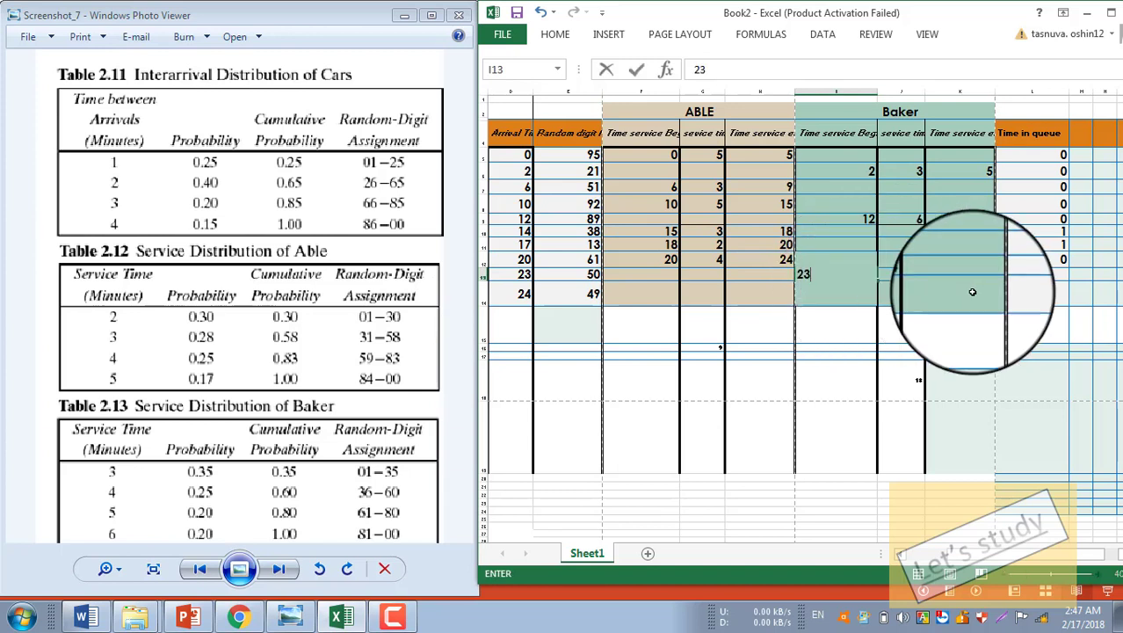
{"action": "key", "text": "Tab"}
{"action": "key", "text": "Tab"}
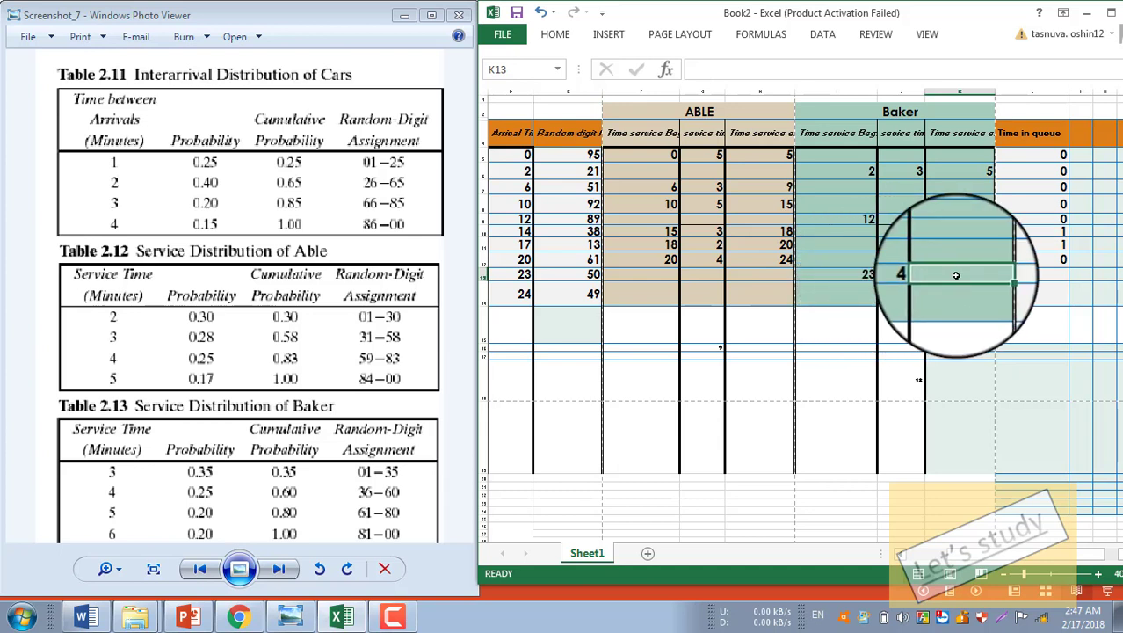
{"action": "type", "text": "27"}
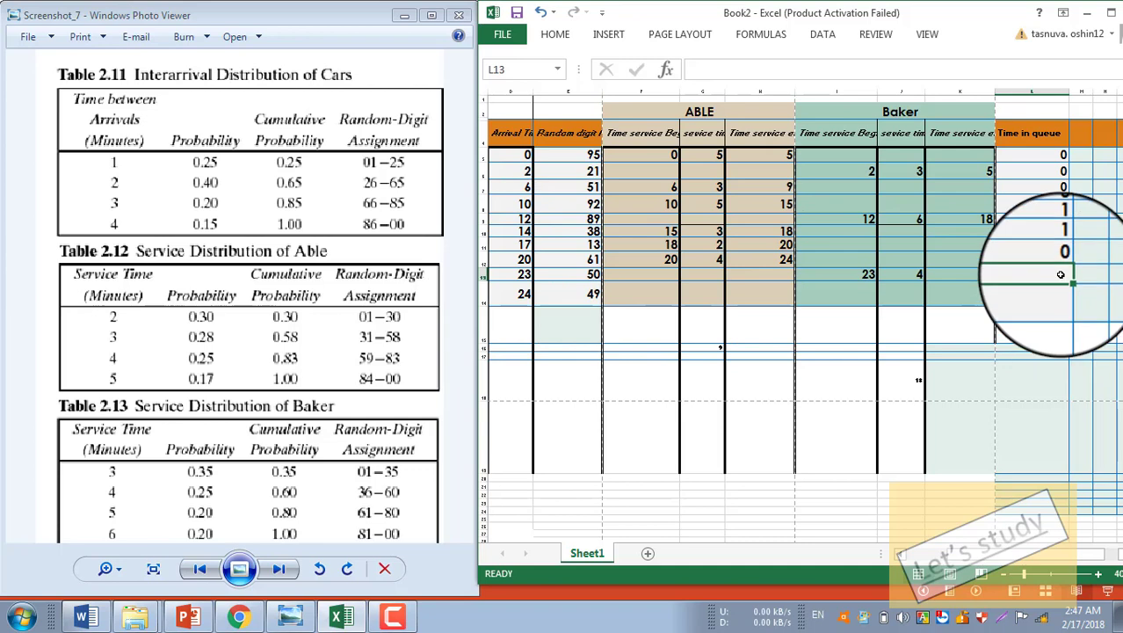
{"action": "type", "text": "0"}
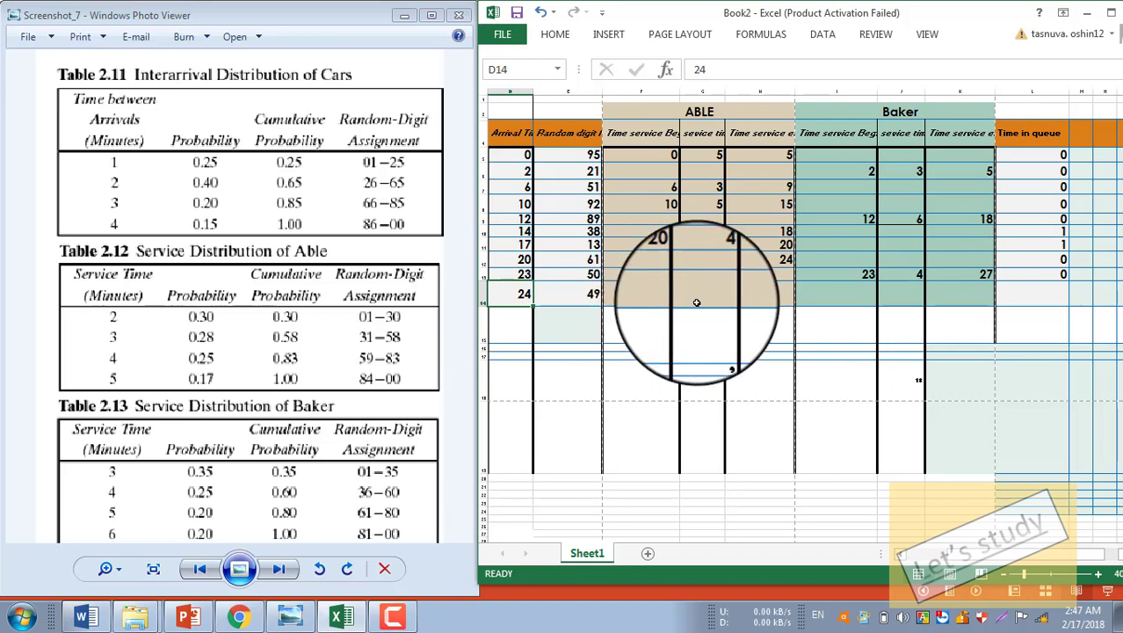
Fill in Able's service begin time 24, service time 3, service end time 27 and queue time 0 for the tenth customer
{"action": "left_click", "coordinate": [568, 294]}
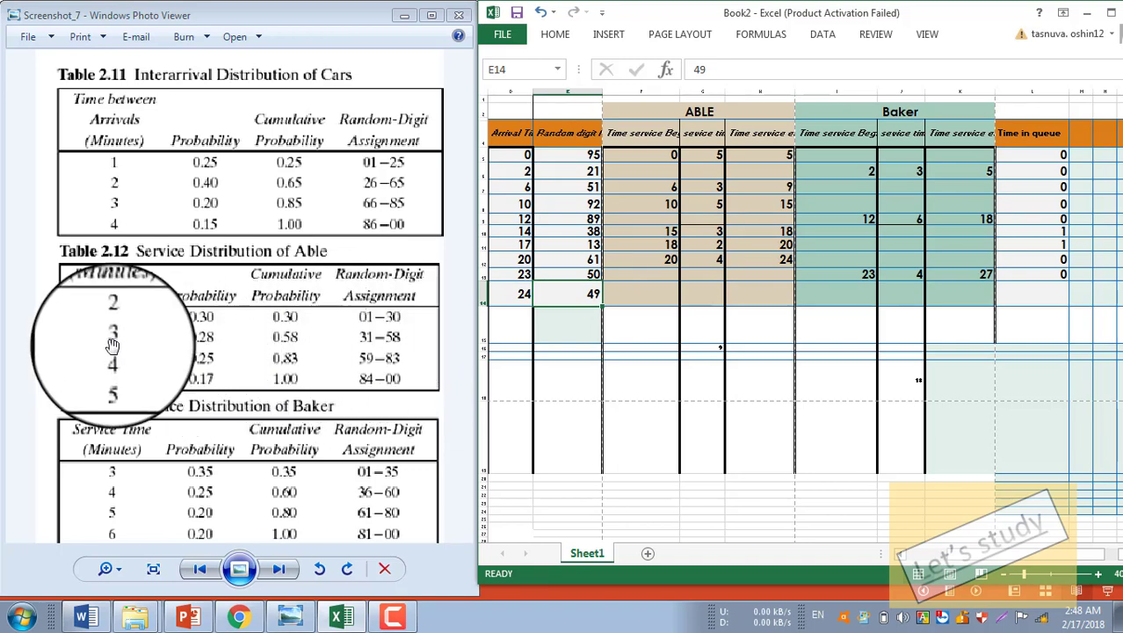
{"action": "left_click", "coordinate": [710, 295]}
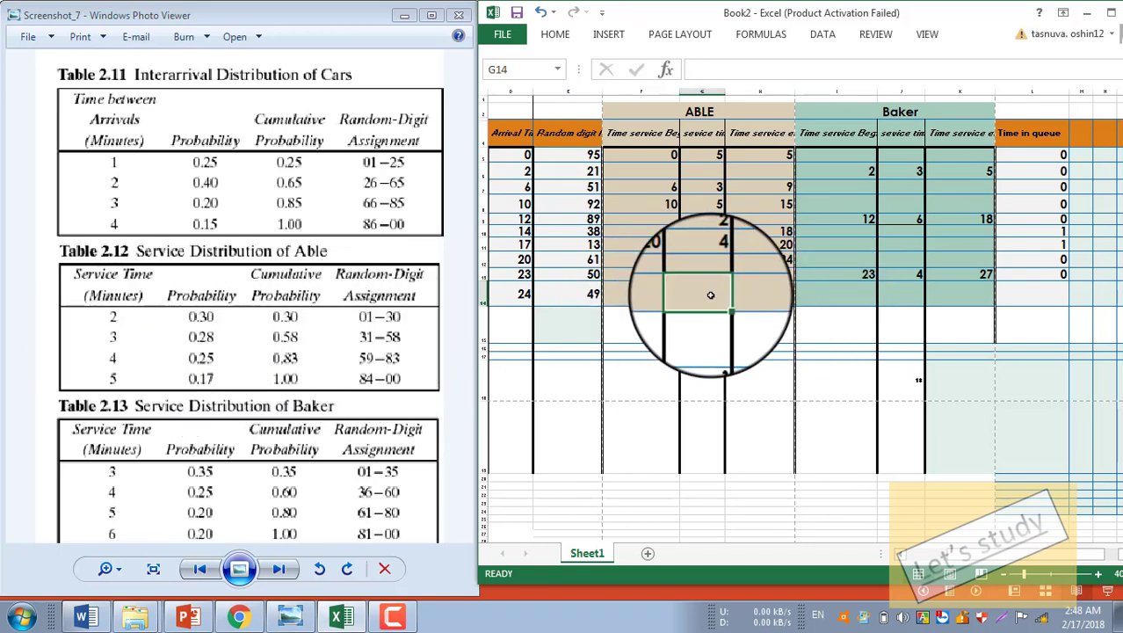
{"action": "type", "text": "3"}
{"action": "left_click", "coordinate": [666, 292]}
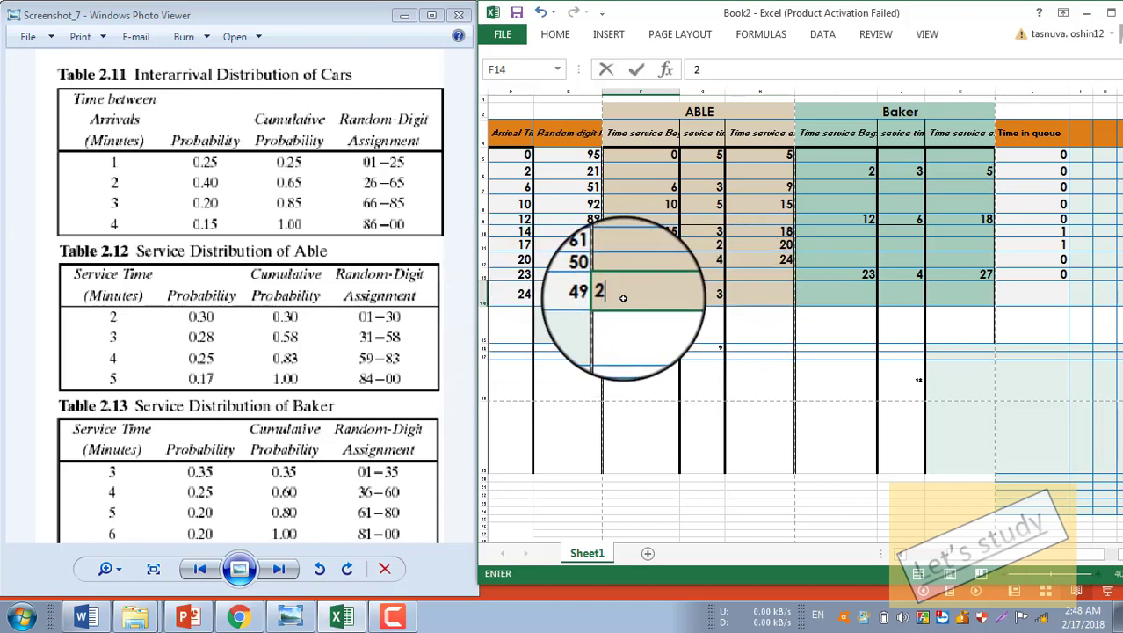
{"action": "left_click", "coordinate": [776, 298]}
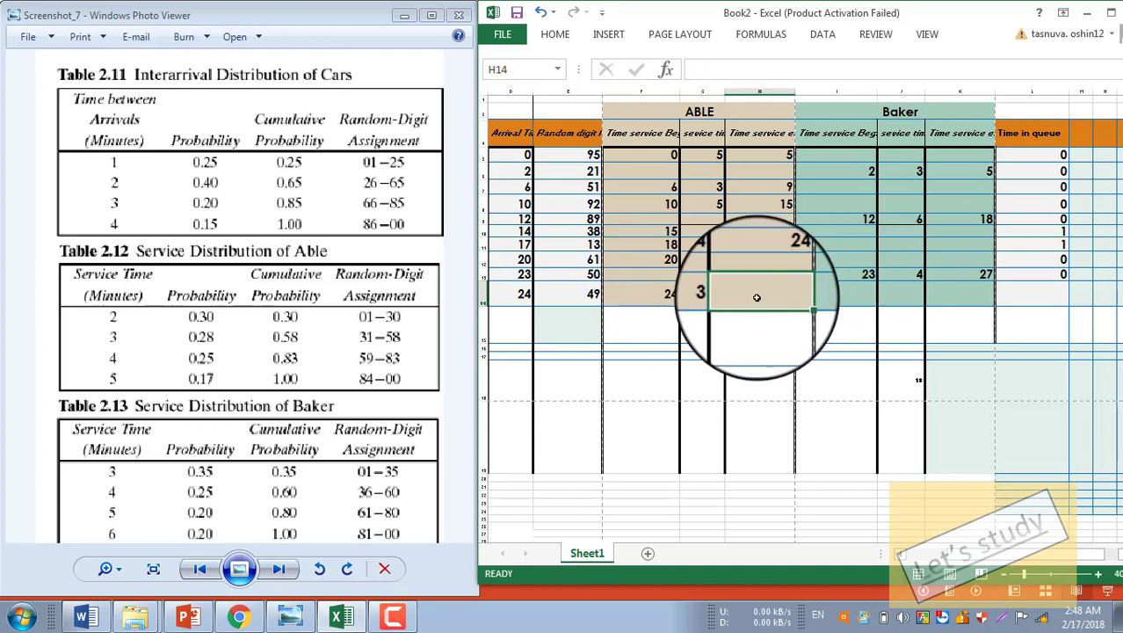
{"action": "type", "text": "27"}
{"action": "left_click", "coordinate": [876, 314]}
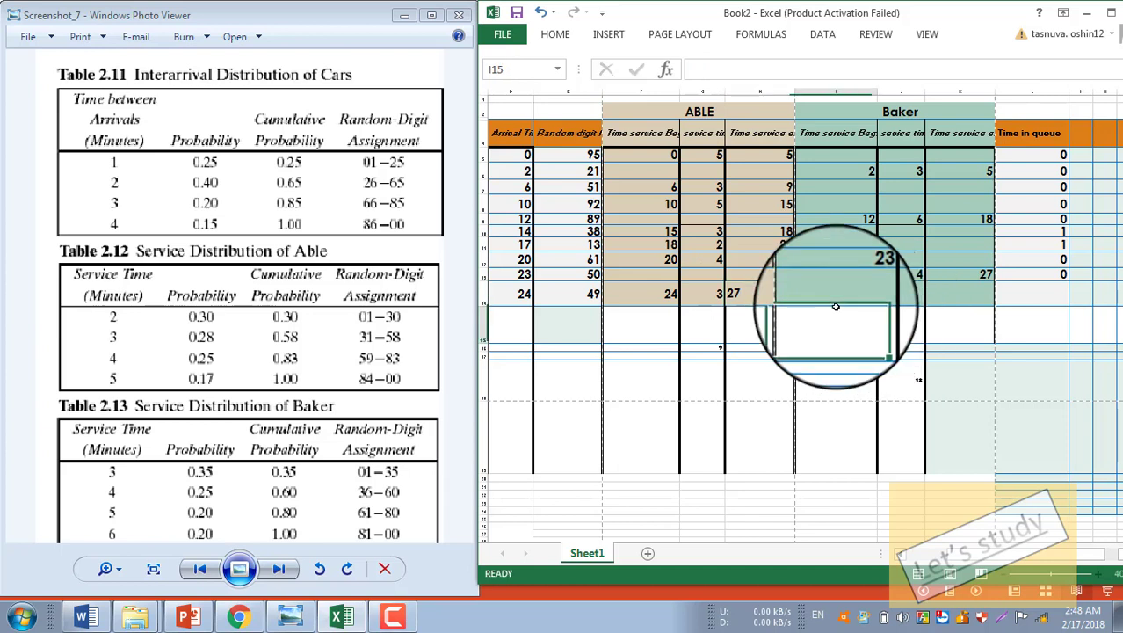
{"action": "left_click", "coordinate": [1064, 290]}
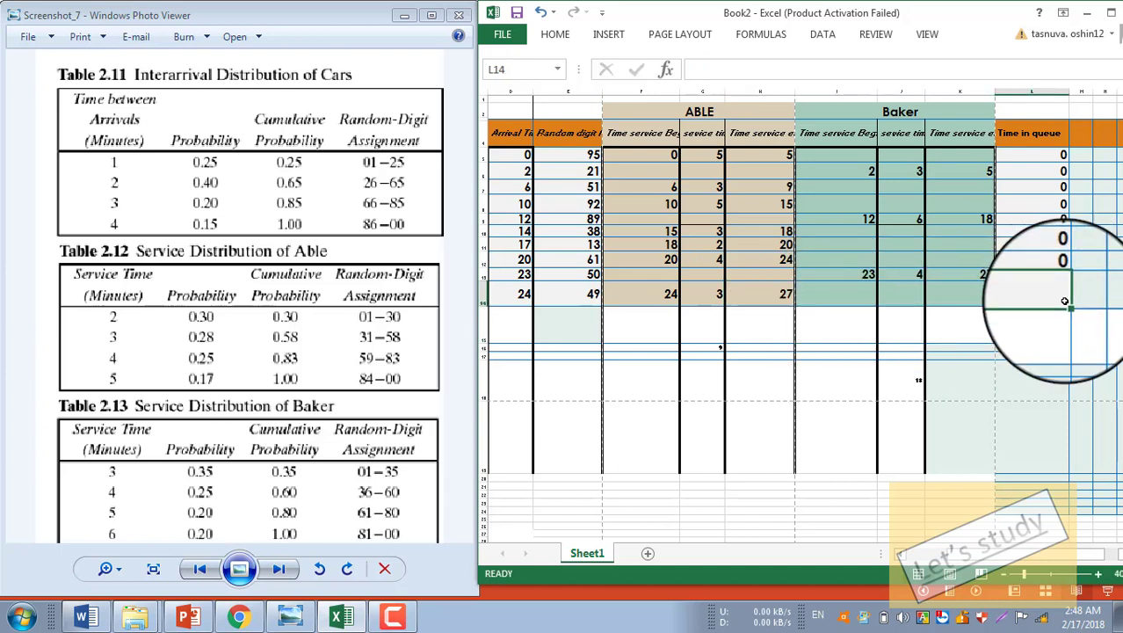
{"action": "type", "text": "0"}
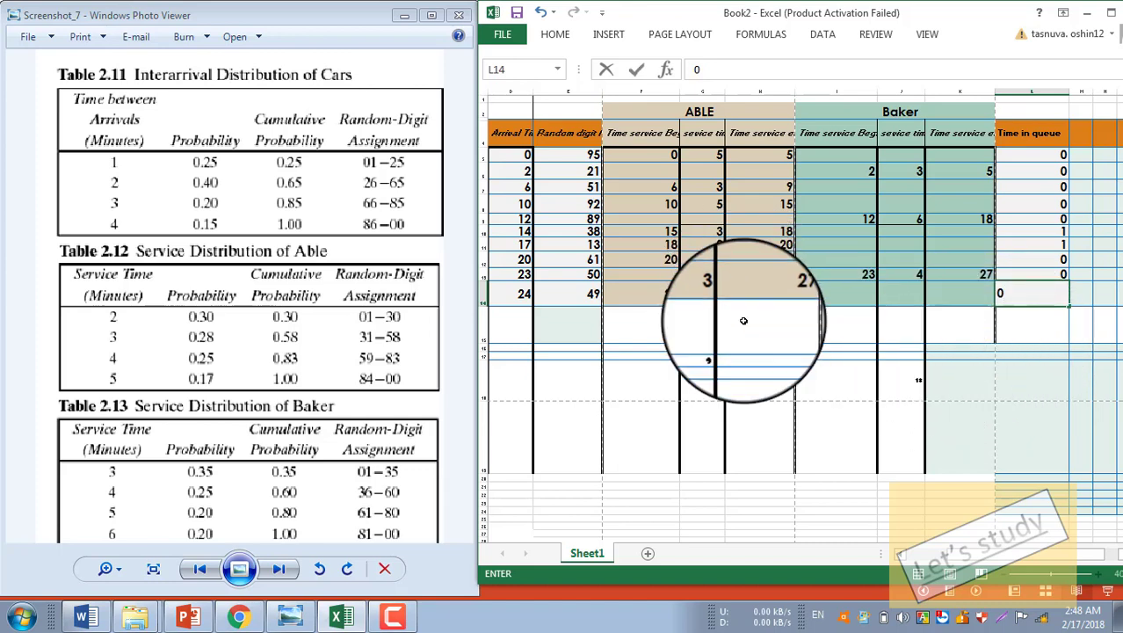
{"action": "left_click", "coordinate": [759, 355]}
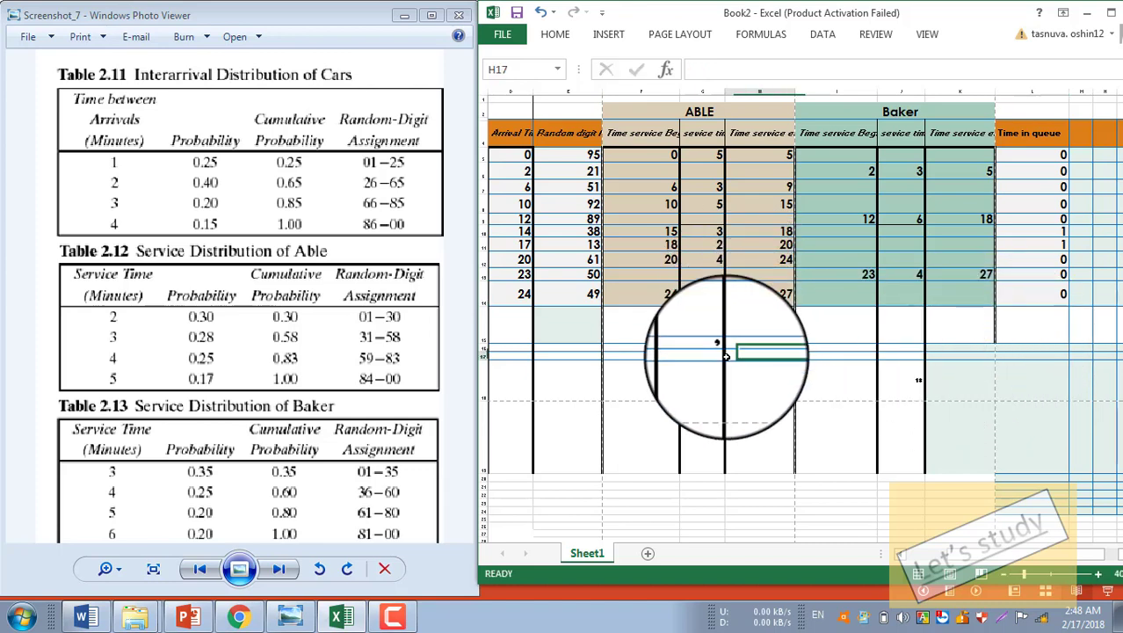
Maximize the workbook window and zoom to 55% to review the simulation table from the customer column through time in queue
{"action": "left_click", "coordinate": [1109, 10]}
{"action": "scroll", "coordinate": [421, 402], "scroll_direction": "up", "scroll_amount": 2, "text": "ctrl"}
{"action": "scroll", "coordinate": [478, 400], "scroll_direction": "down", "scroll_amount": 1, "text": "ctrl"}
{"action": "scroll", "coordinate": [478, 400], "scroll_direction": "up", "scroll_amount": 3}
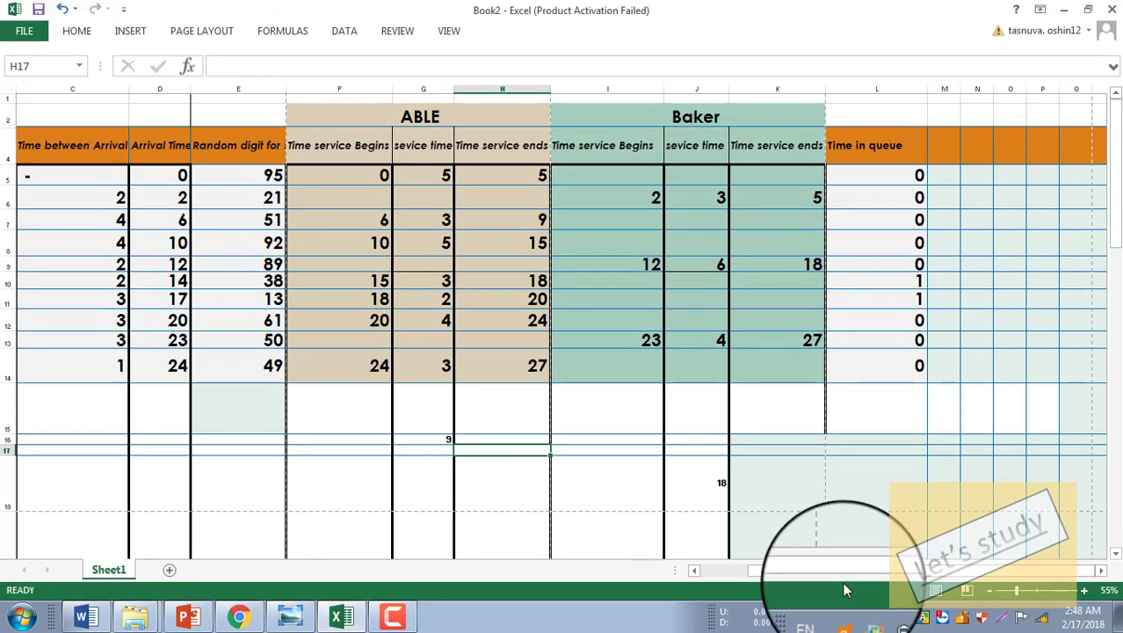
{"action": "scroll", "coordinate": [770, 574], "scroll_direction": "left", "scroll_amount": 3}
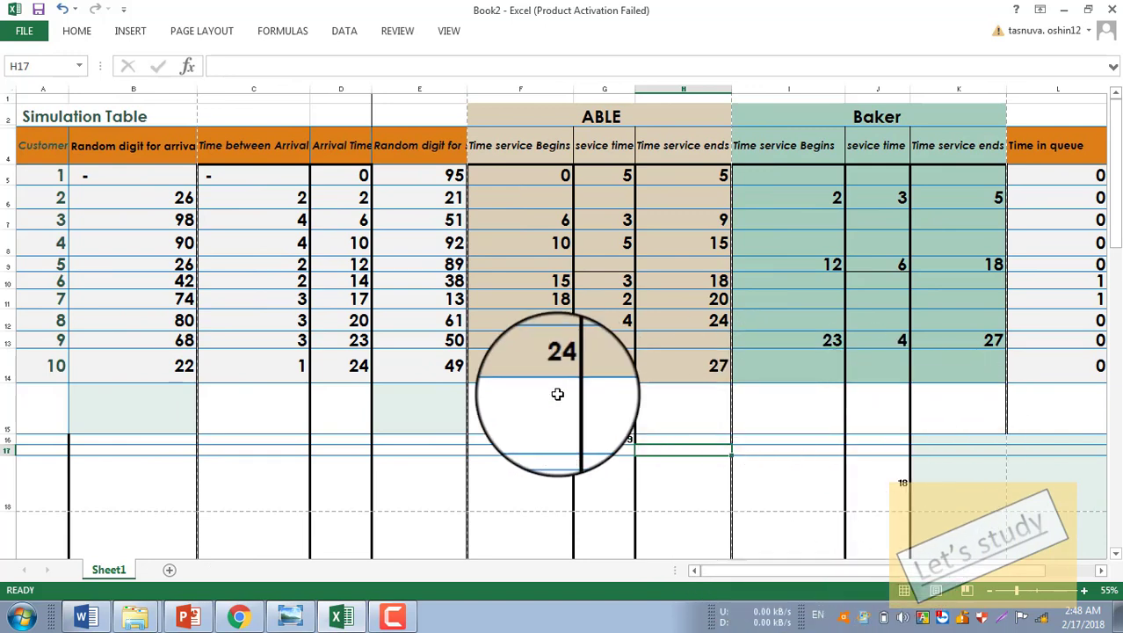